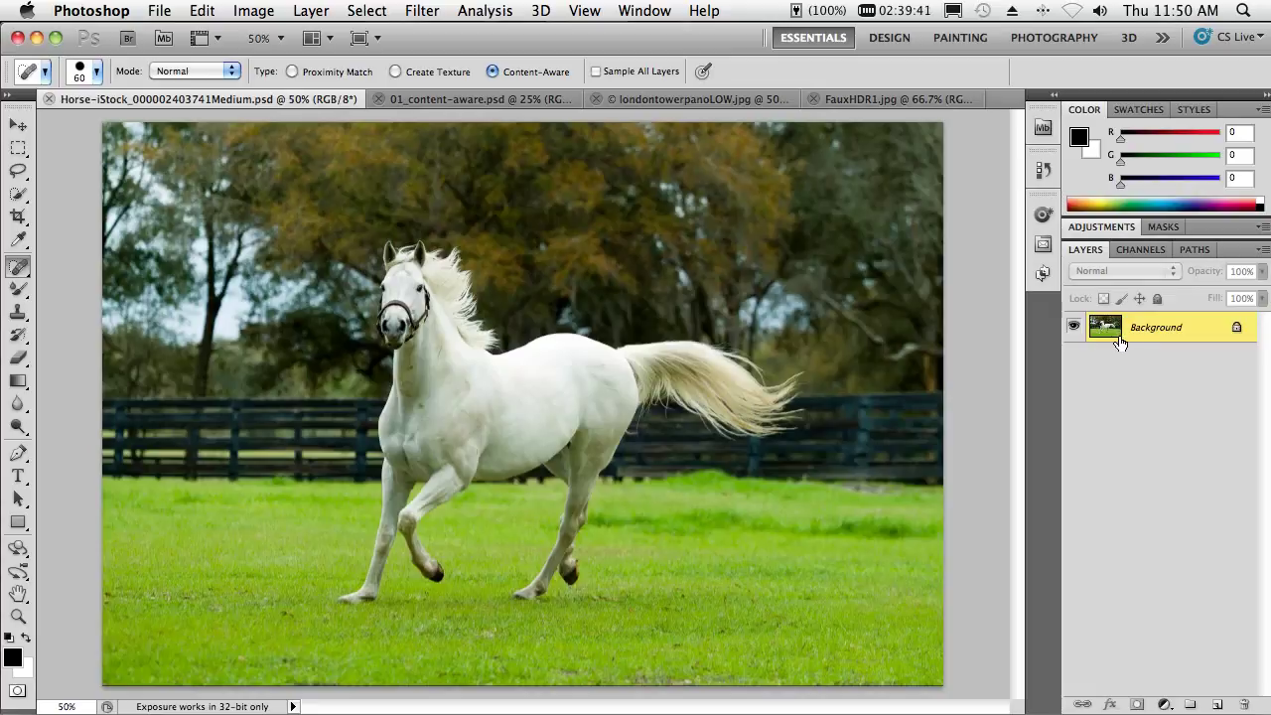
Load the saved Horse channel as a new selection around the horse
{"action": "left_click", "coordinate": [374, 17]}
{"action": "left_click", "coordinate": [449, 429]}
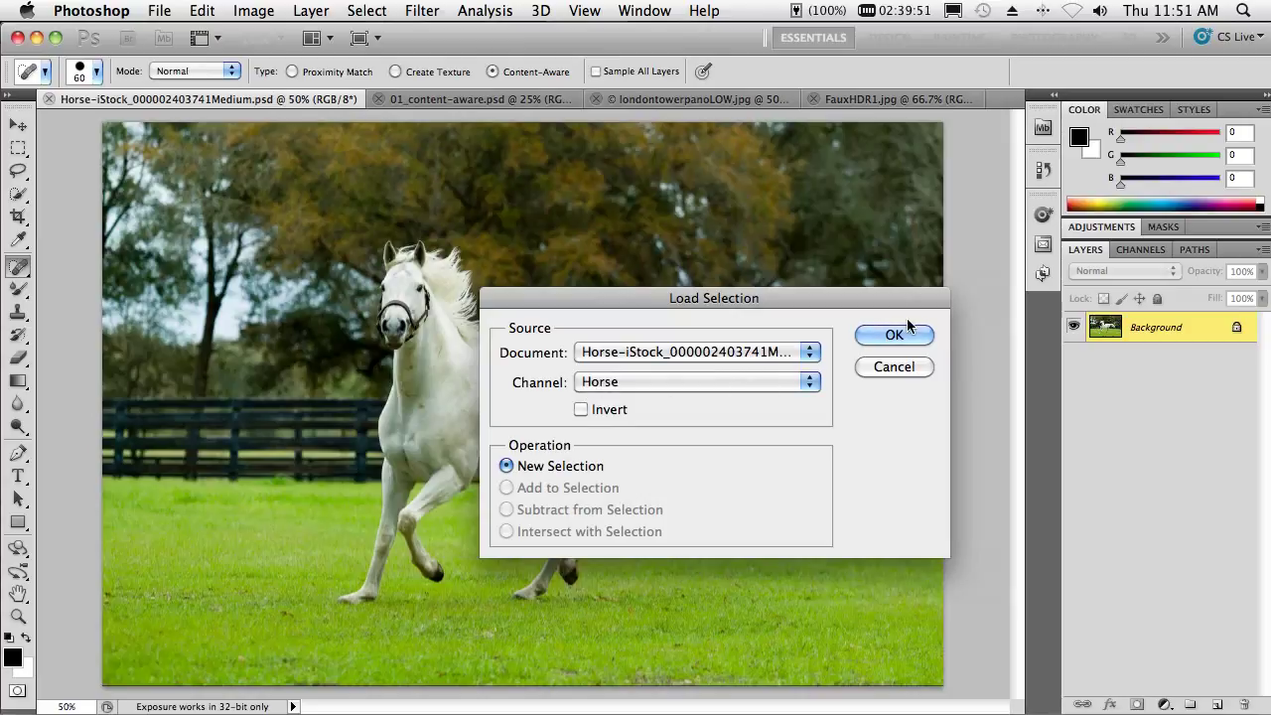
{"action": "left_click", "coordinate": [905, 330]}
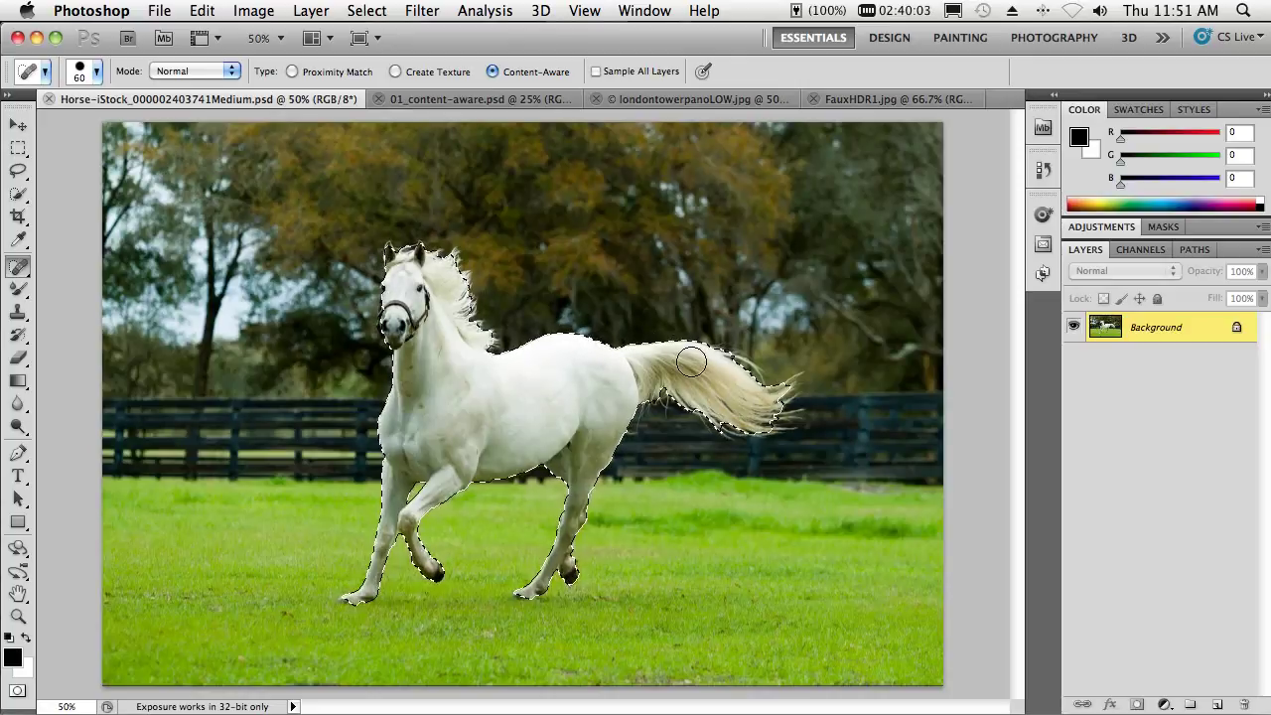
Open Refine Edge for the horse selection, enable Smart Radius and set the radius to 7.5 px
{"action": "left_click", "coordinate": [18, 192]}
{"action": "left_click", "coordinate": [427, 72]}
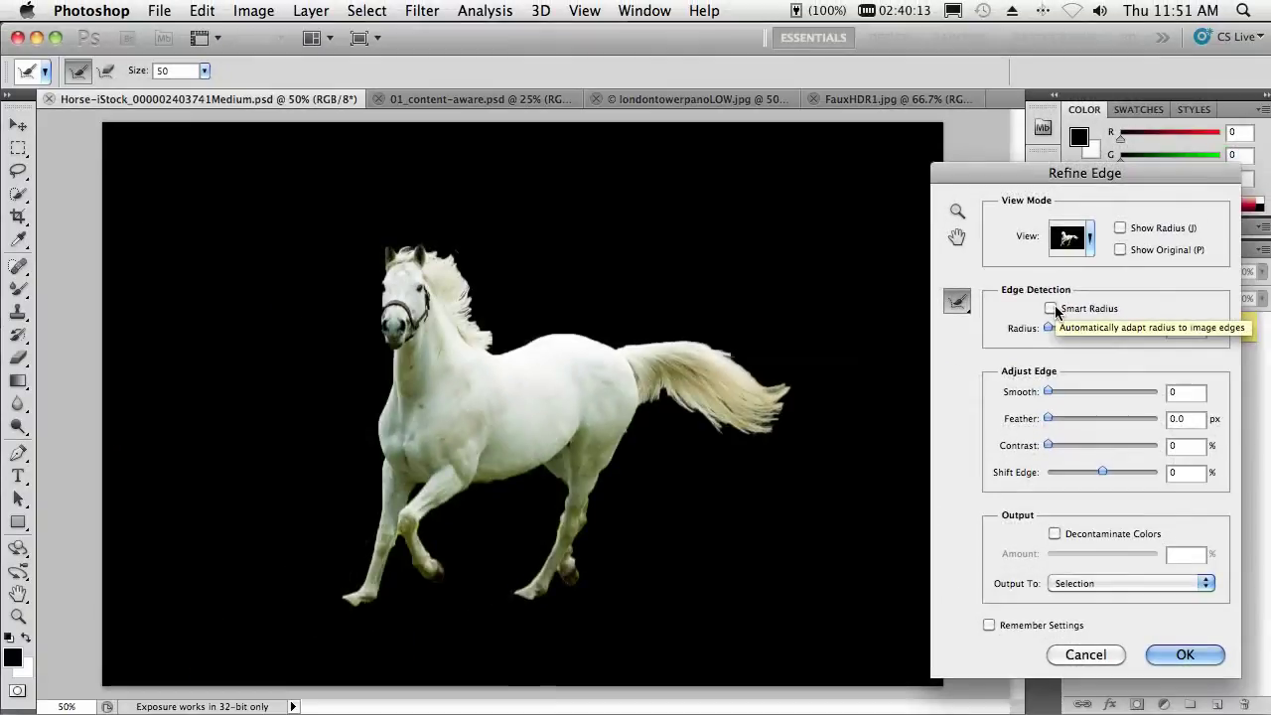
{"action": "left_click", "coordinate": [1037, 308]}
{"action": "left_click_drag", "start_coordinate": [1049, 333], "coordinate": [1083, 325]}
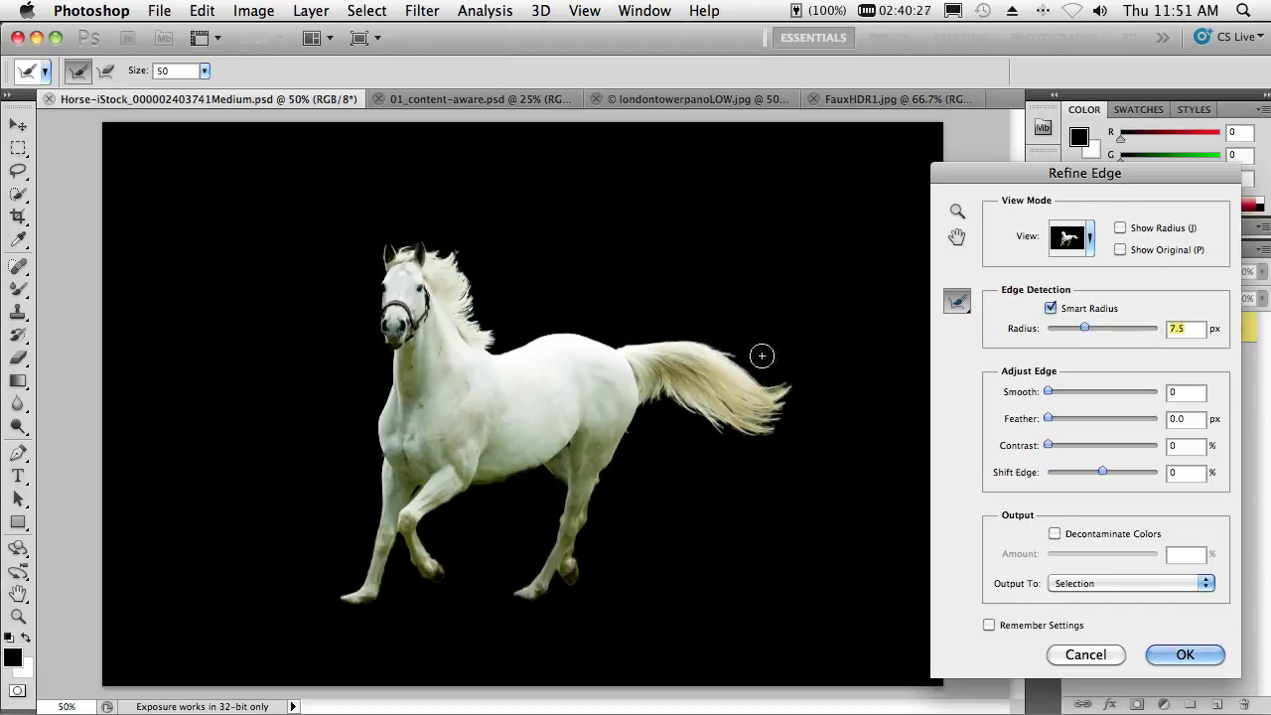
Brush the refinement over the horse's tail and mane edges, and output the result to a new layer
{"action": "mouse_move", "coordinate": [747, 363]}
{"action": "left_mouse_down"}
{"action": "mouse_move", "coordinate": [779, 384]}
{"action": "mouse_move", "coordinate": [809, 374]}
{"action": "mouse_move", "coordinate": [786, 421]}
{"action": "mouse_move", "coordinate": [747, 439]}
{"action": "mouse_move", "coordinate": [704, 423]}
{"action": "left_mouse_up"}
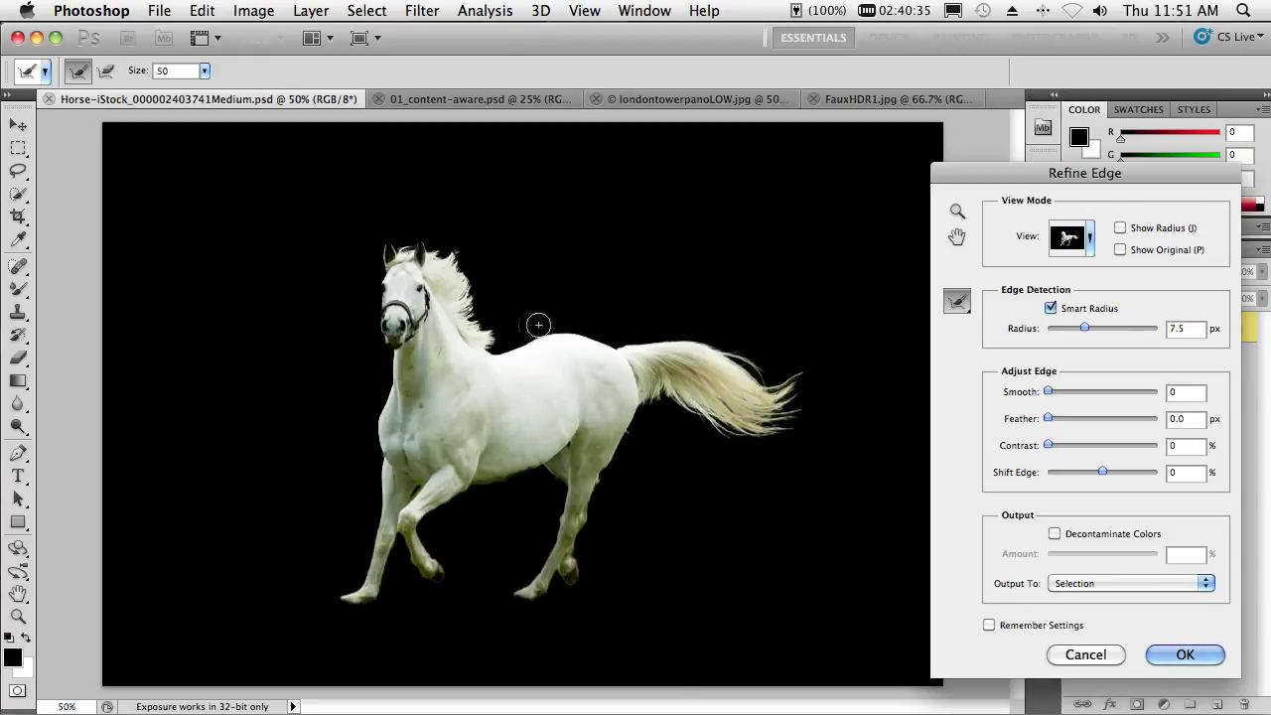
{"action": "mouse_move", "coordinate": [504, 320]}
{"action": "left_mouse_down"}
{"action": "mouse_move", "coordinate": [487, 314]}
{"action": "mouse_move", "coordinate": [456, 243]}
{"action": "mouse_move", "coordinate": [395, 243]}
{"action": "mouse_move", "coordinate": [392, 226]}
{"action": "left_mouse_up"}
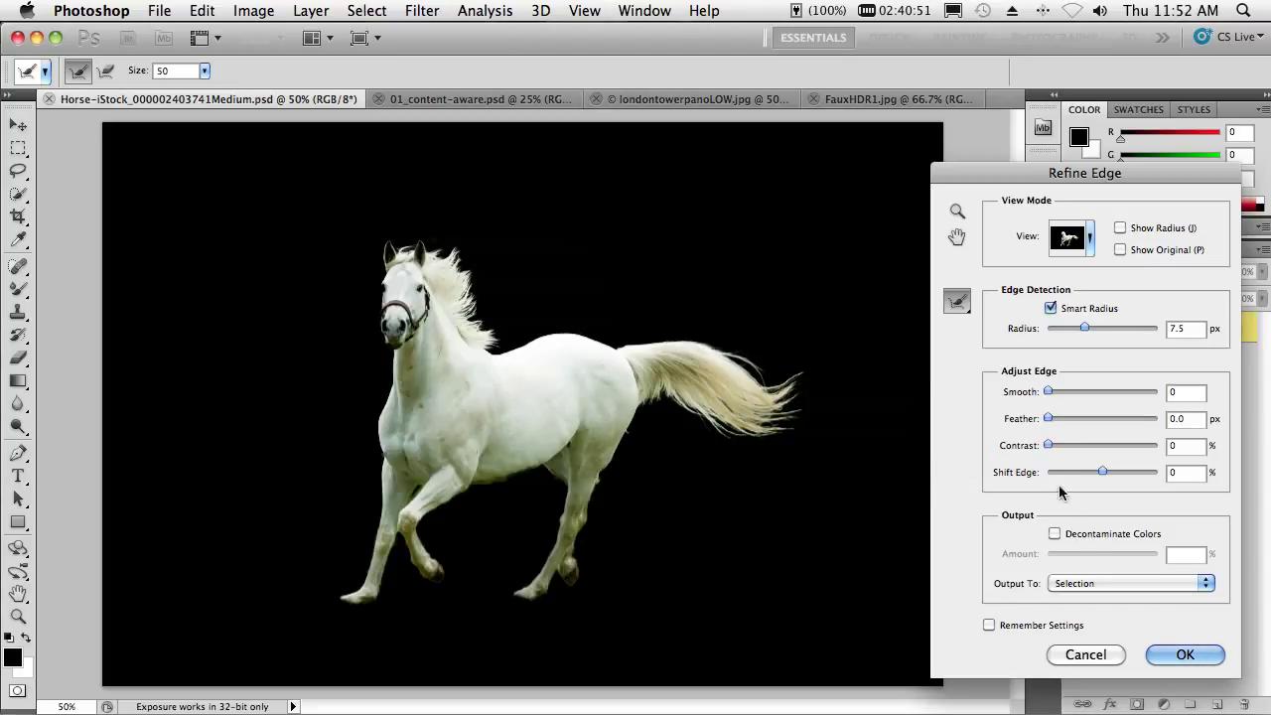
{"action": "left_click", "coordinate": [1111, 583]}
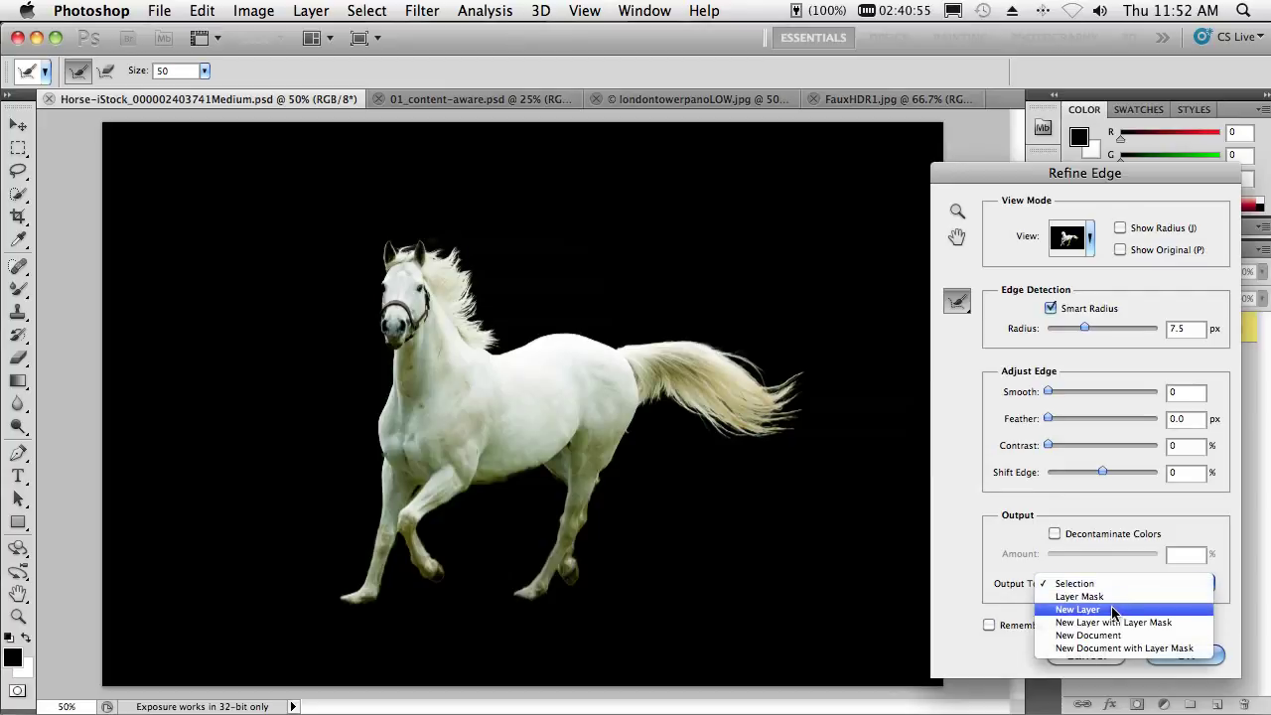
{"action": "left_click", "coordinate": [1124, 609]}
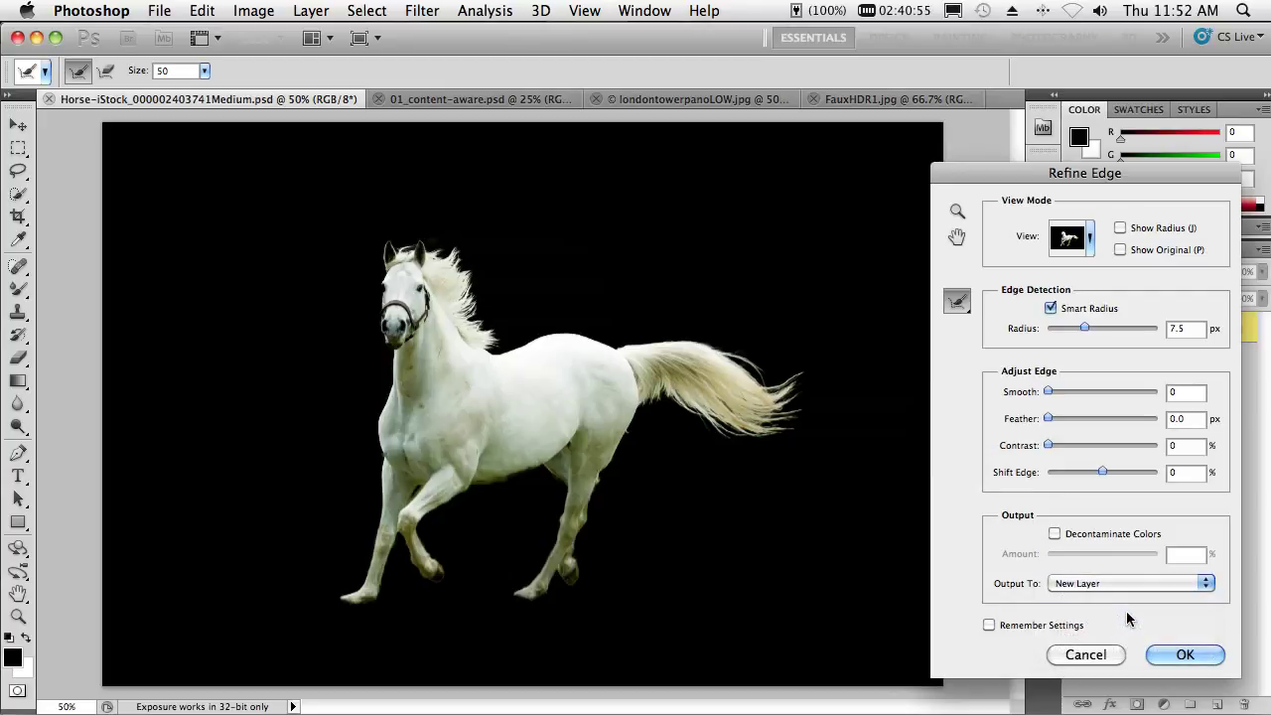
{"action": "left_click", "coordinate": [1169, 654]}
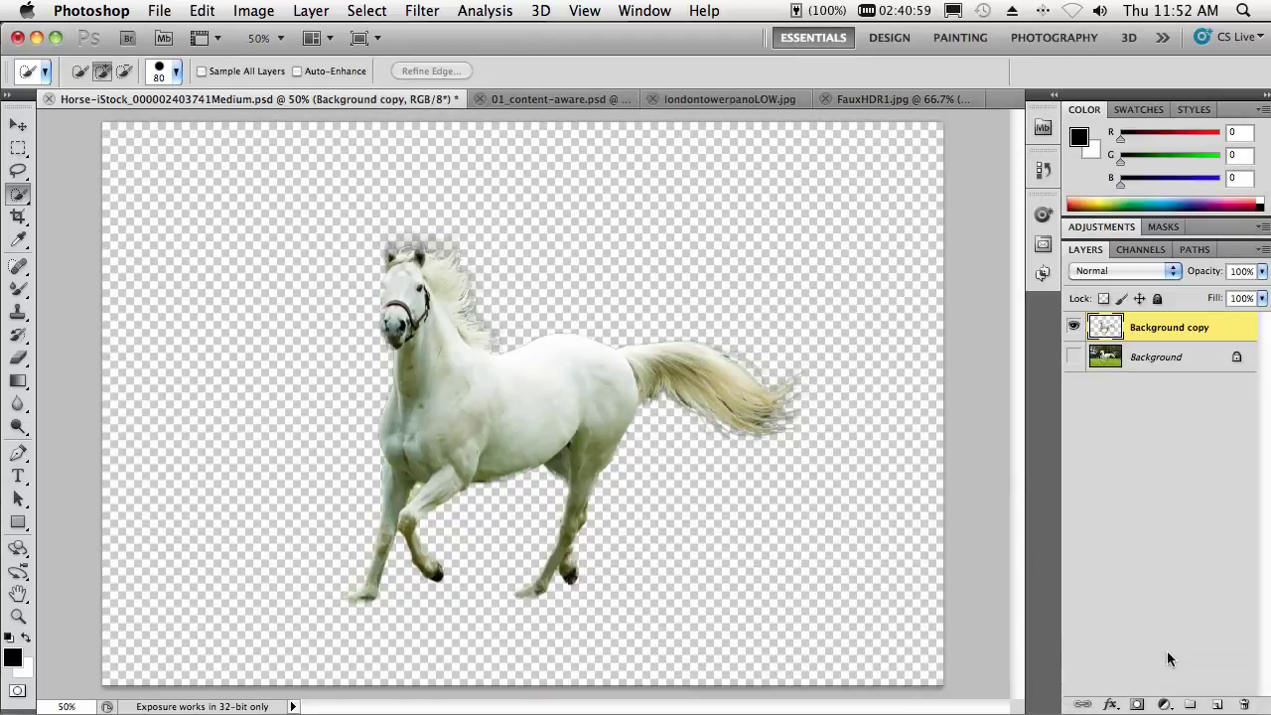
Show the Background layer, hide the Background copy layer, and make Background the active layer
{"action": "left_click", "coordinate": [1075, 358]}
{"action": "left_click", "coordinate": [1075, 358], "text": "alt"}
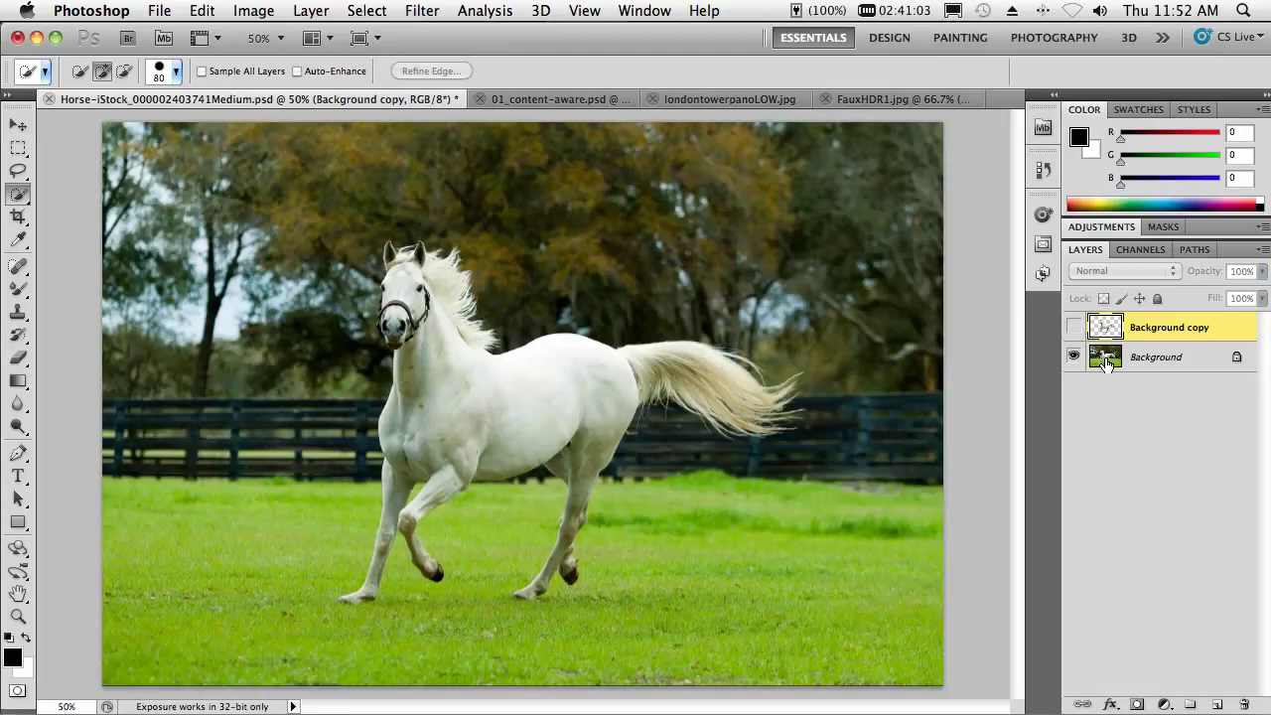
{"action": "left_click", "coordinate": [1108, 363]}
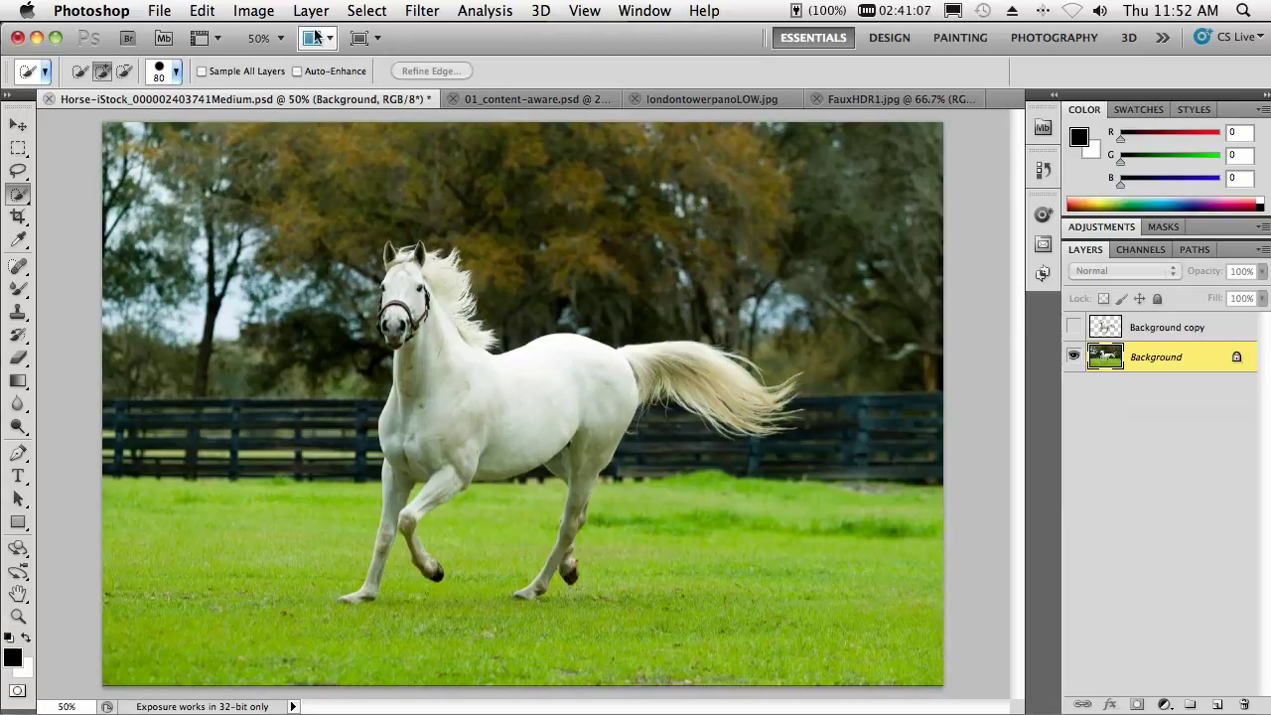
Load the saved looser selection that surrounds the horse with a margin
{"action": "left_click", "coordinate": [366, 11]}
{"action": "left_click", "coordinate": [412, 430]}
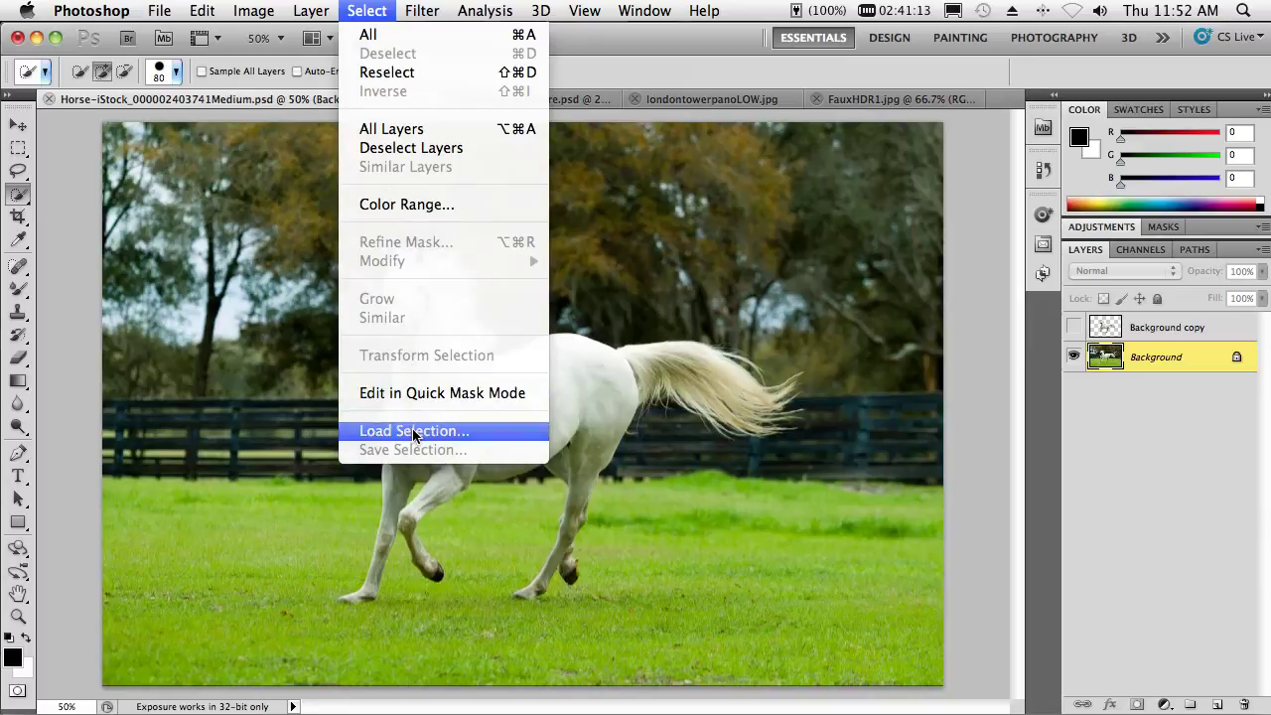
{"action": "left_click", "coordinate": [671, 388]}
{"action": "left_click", "coordinate": [695, 401]}
{"action": "left_click", "coordinate": [862, 340]}
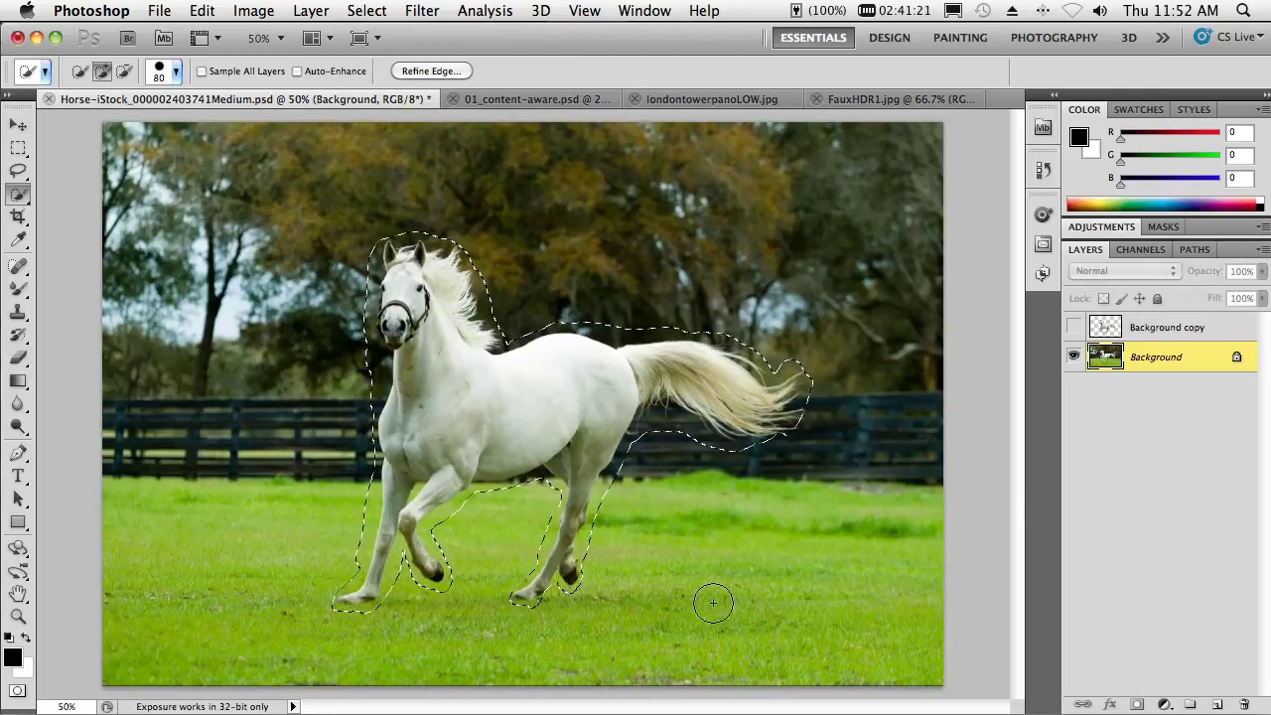
Fill the selected horse area using Content-Aware, Normal mode, 100% opacity, and deselect it
{"action": "key", "text": "BackSpace"}
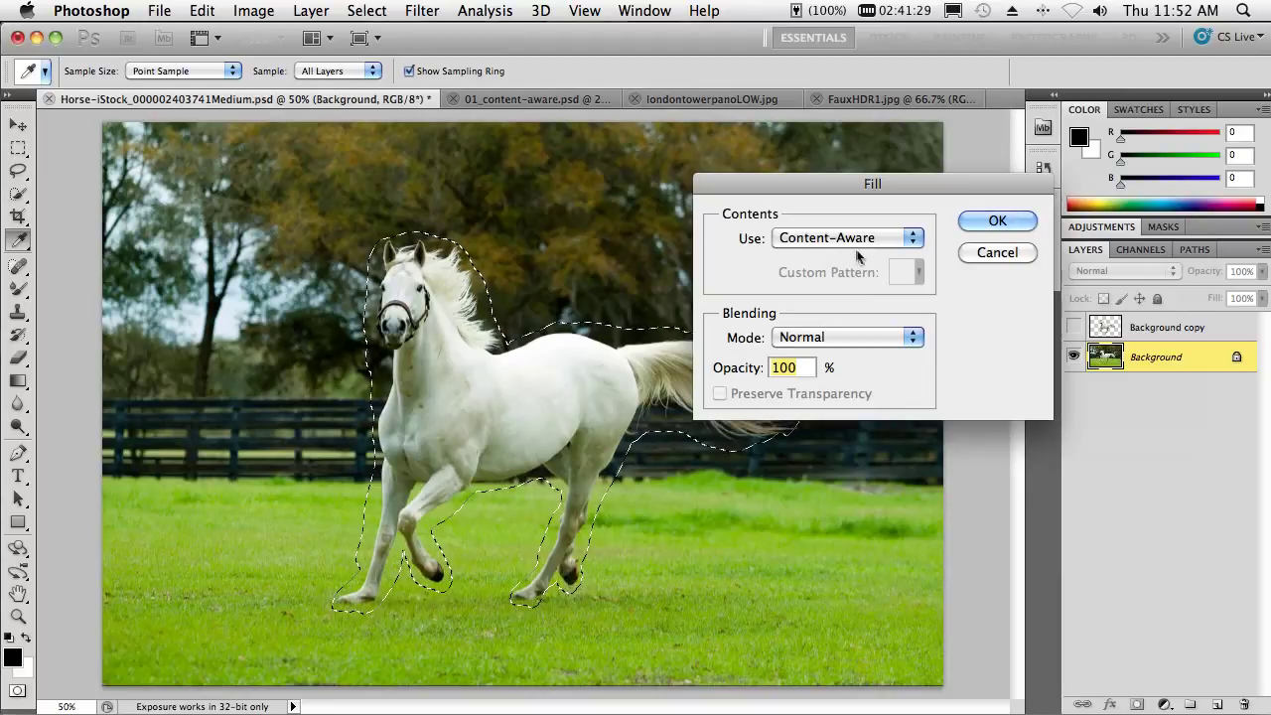
{"action": "left_click", "coordinate": [971, 223]}
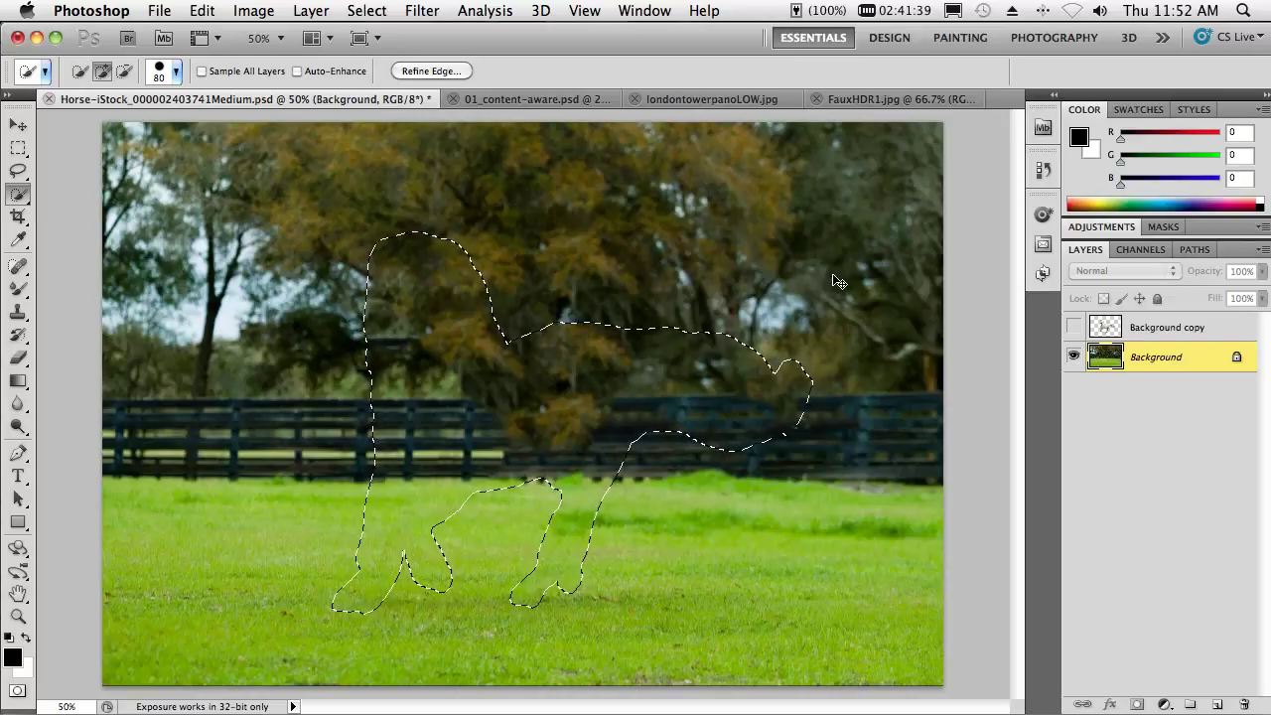
{"action": "key", "text": "super+d"}
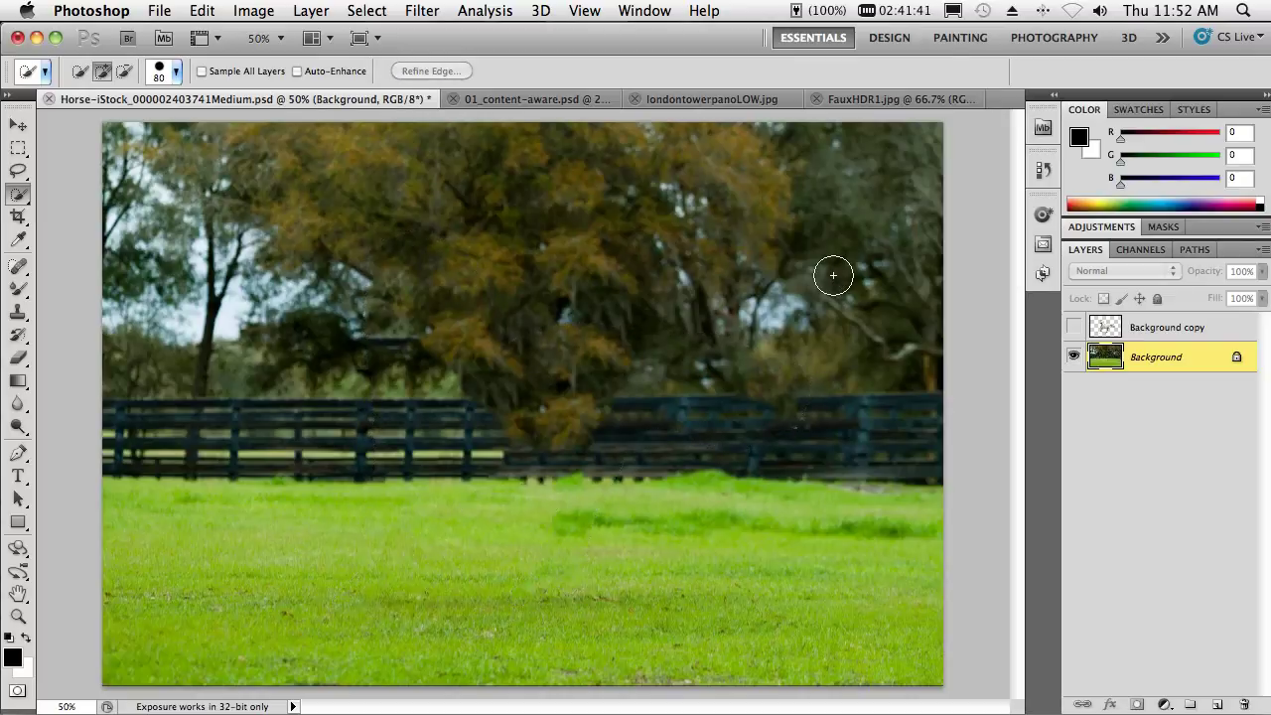
Show the Background copy layer and move its horse cutout to the right across the field
{"action": "left_click", "coordinate": [1074, 328]}
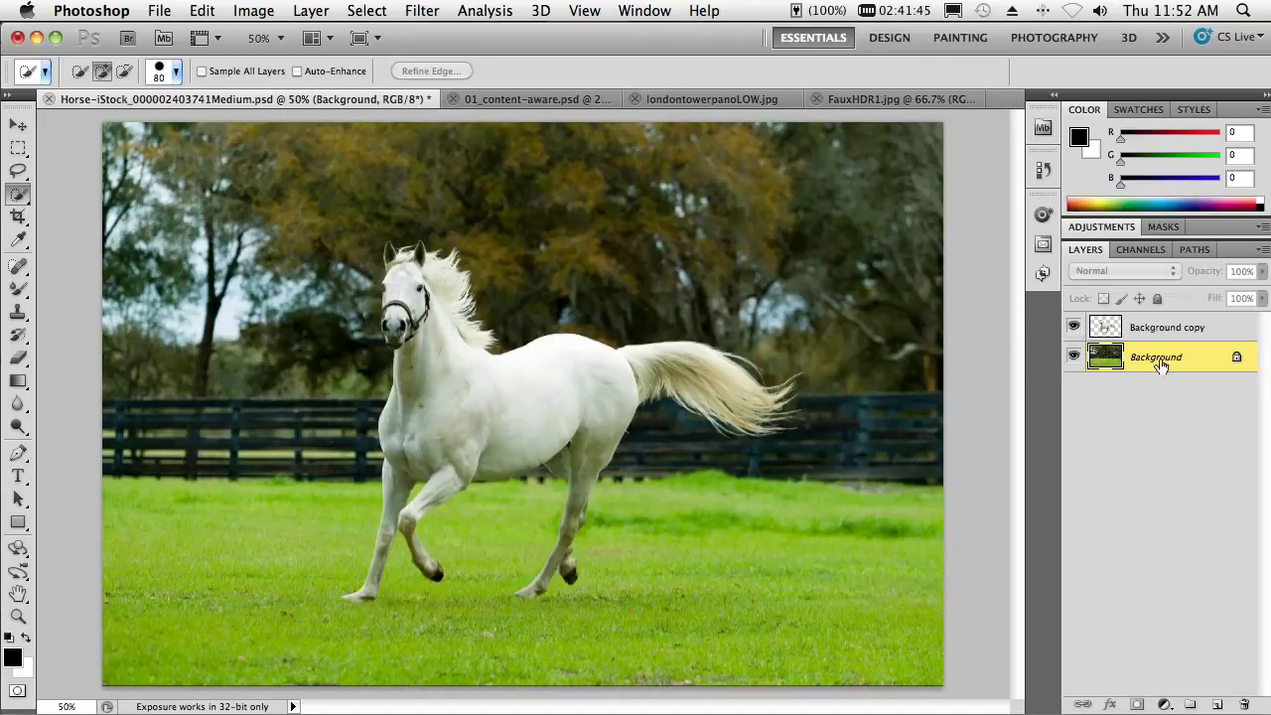
{"action": "left_click", "coordinate": [1134, 333]}
{"action": "key", "text": "v"}
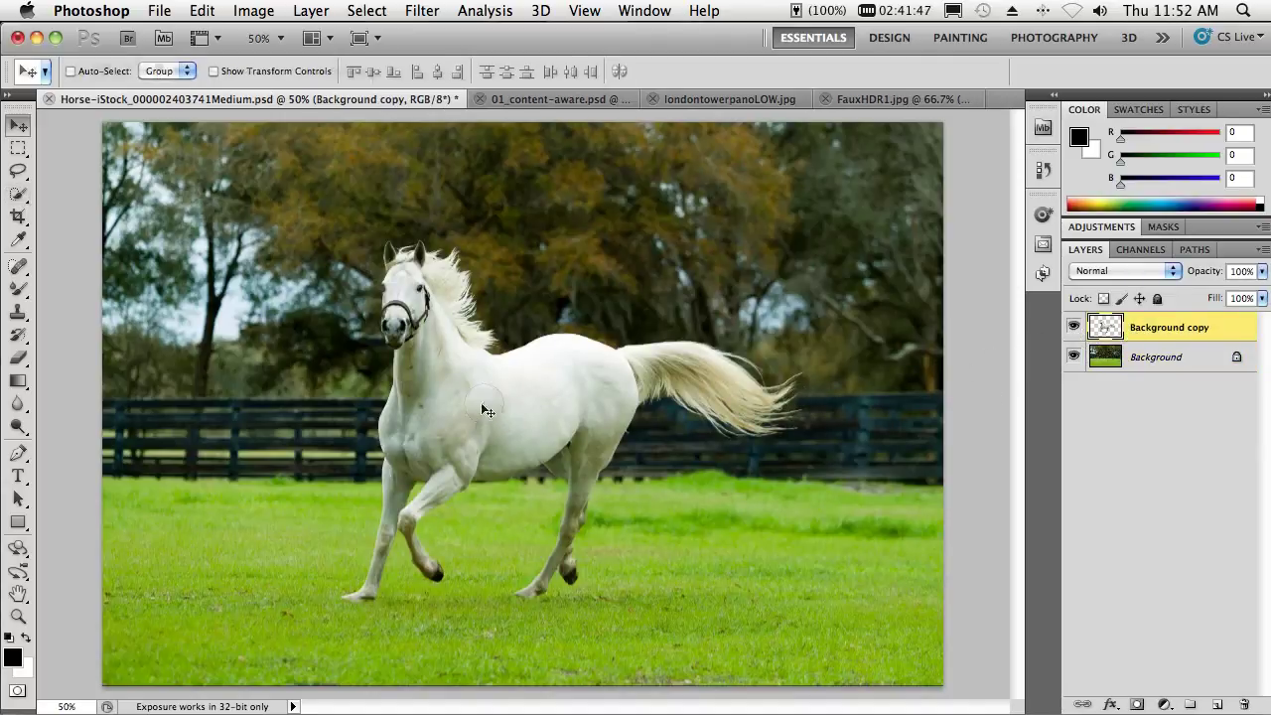
{"action": "left_click_drag", "start_coordinate": [468, 406], "coordinate": [581, 416]}
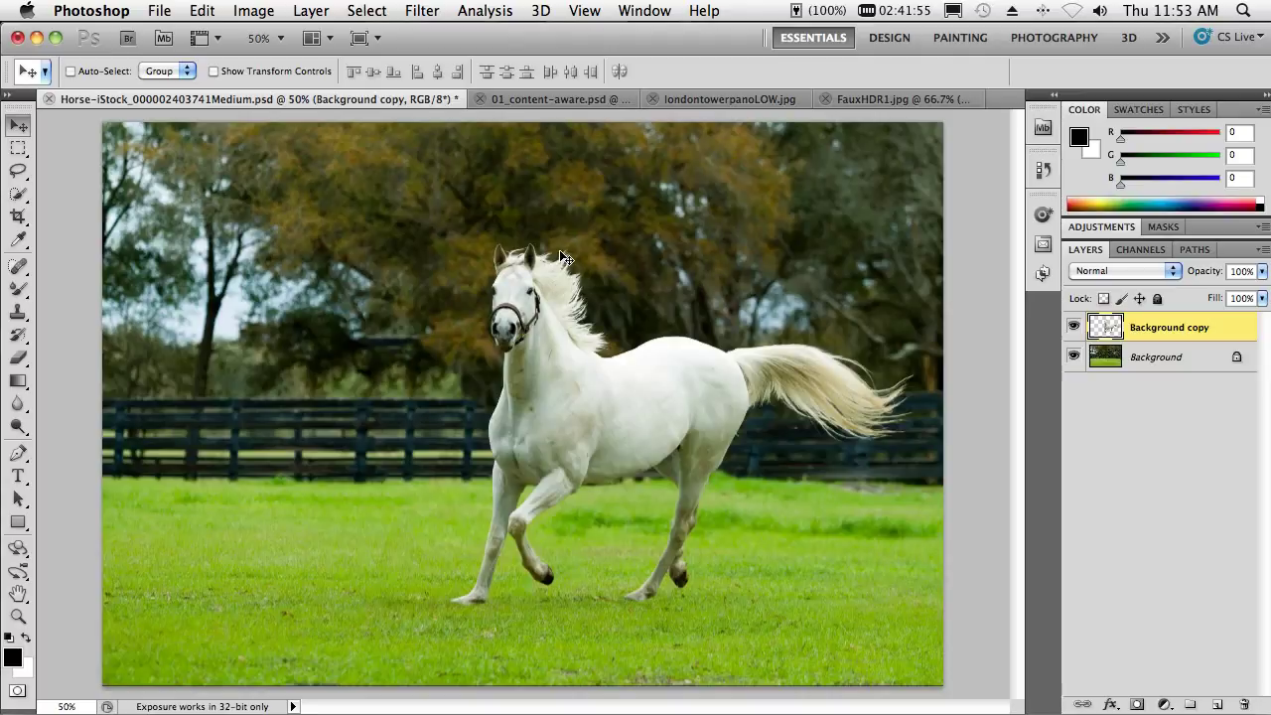
Switch to the 01_content-aware.psd document and activate the Spot Healing Brush
{"action": "left_click", "coordinate": [534, 99]}
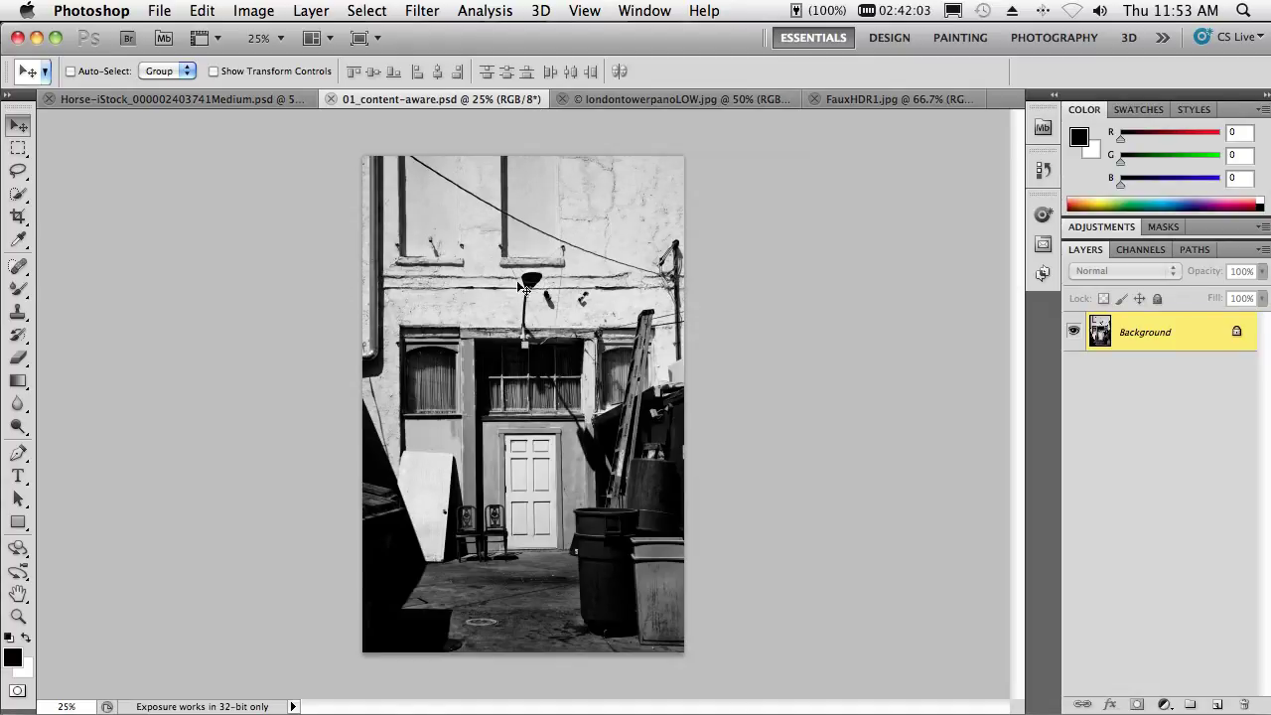
{"action": "left_click", "coordinate": [18, 266]}
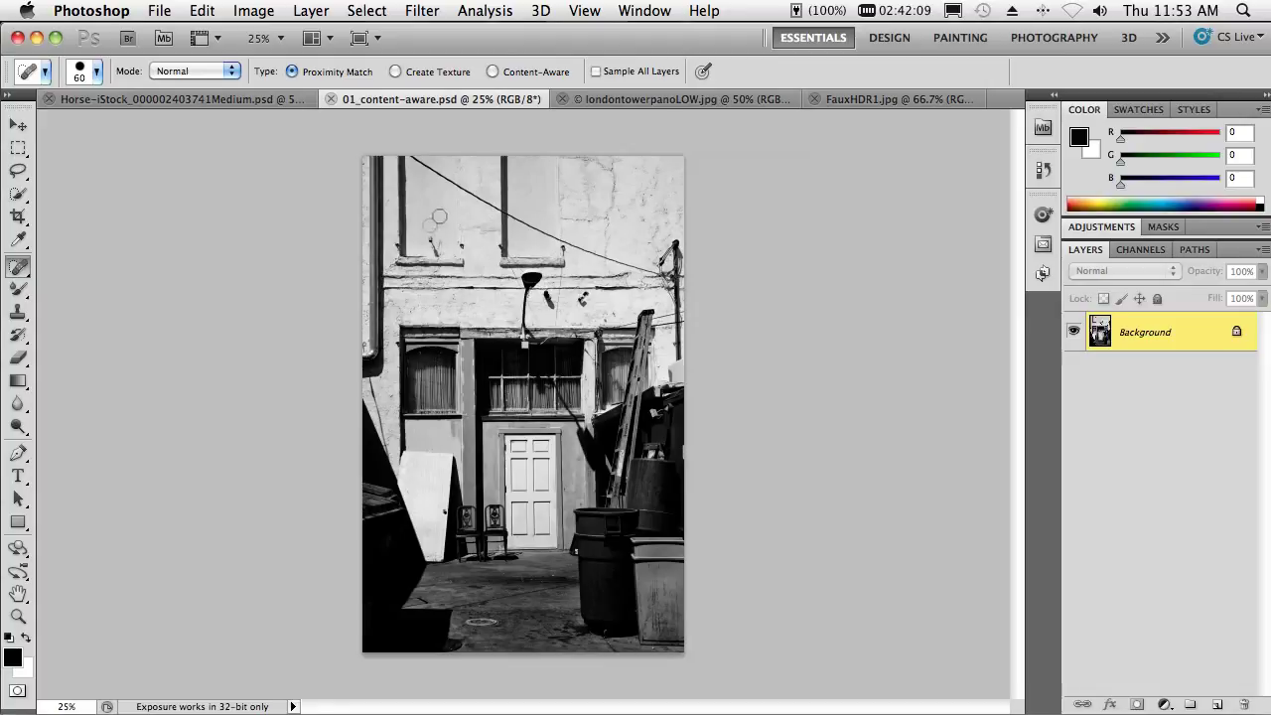
Try to remove the diagonal cable across the wall with Proximity Match healing, and revert the image
{"action": "mouse_move", "coordinate": [418, 161]}
{"action": "left_mouse_down"}
{"action": "mouse_move", "coordinate": [545, 233]}
{"action": "mouse_move", "coordinate": [659, 273]}
{"action": "left_mouse_up"}
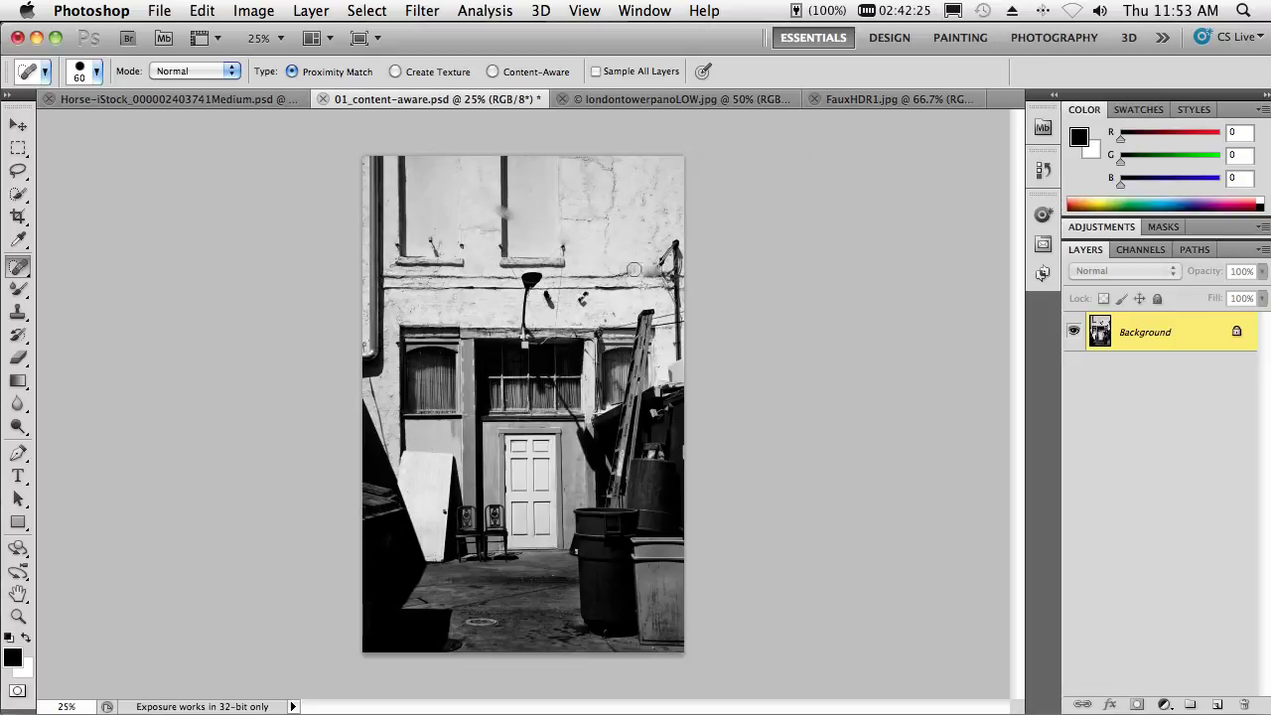
{"action": "left_click", "coordinate": [504, 209]}
{"action": "key", "text": "F12"}
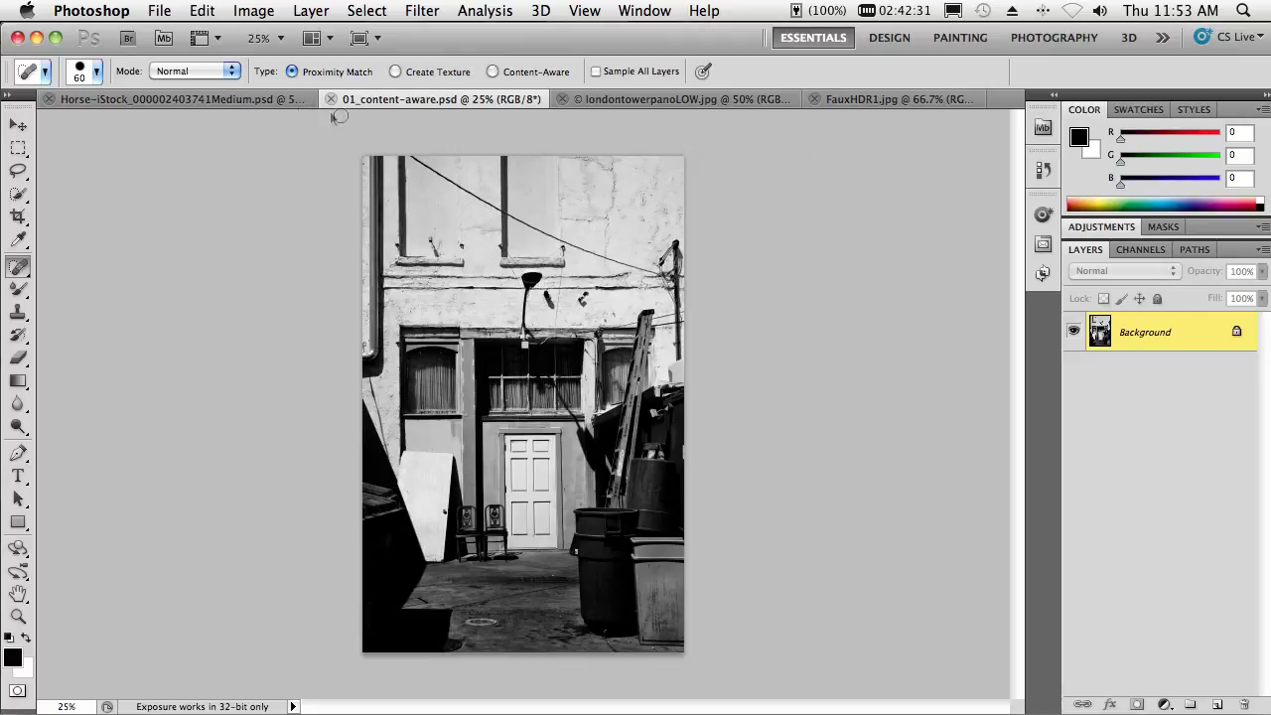
Heal away the diagonal cable and the dark spots beside the wall lamp using the Content-Aware type
{"action": "left_click", "coordinate": [492, 72]}
{"action": "left_click_drag", "start_coordinate": [454, 183], "coordinate": [528, 226]}
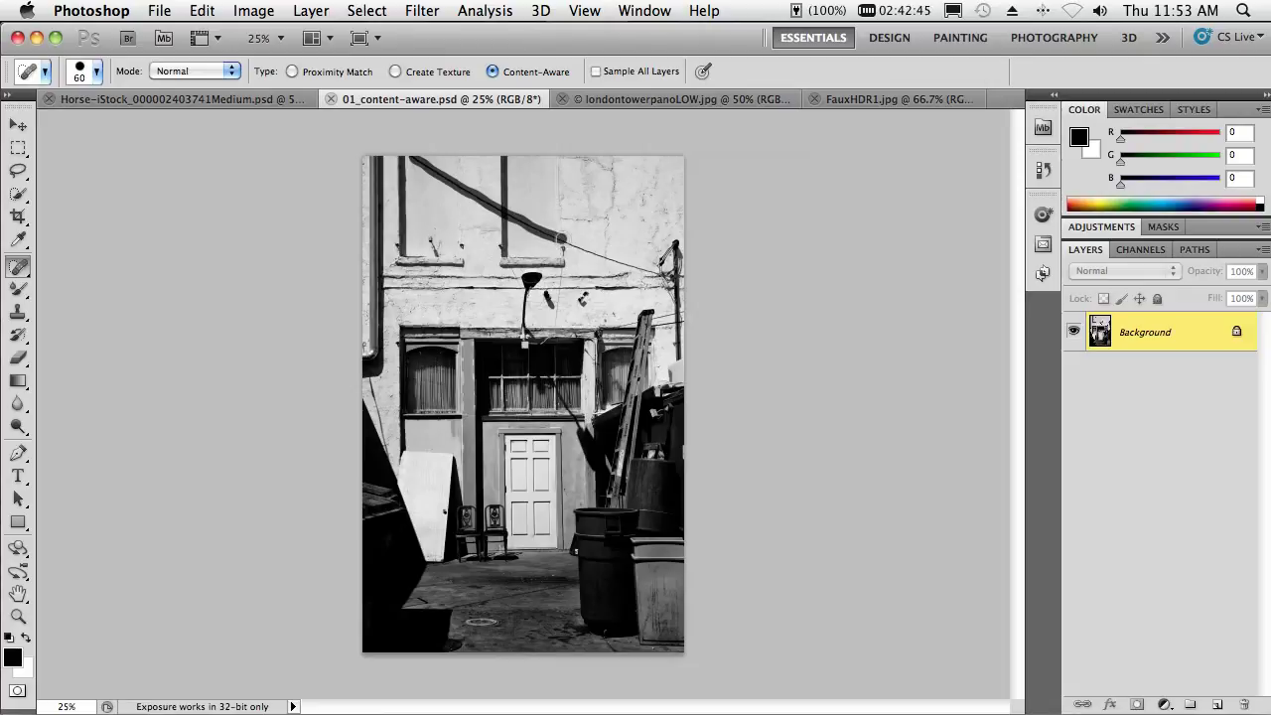
{"action": "left_click_drag", "start_coordinate": [570, 241], "coordinate": [649, 271]}
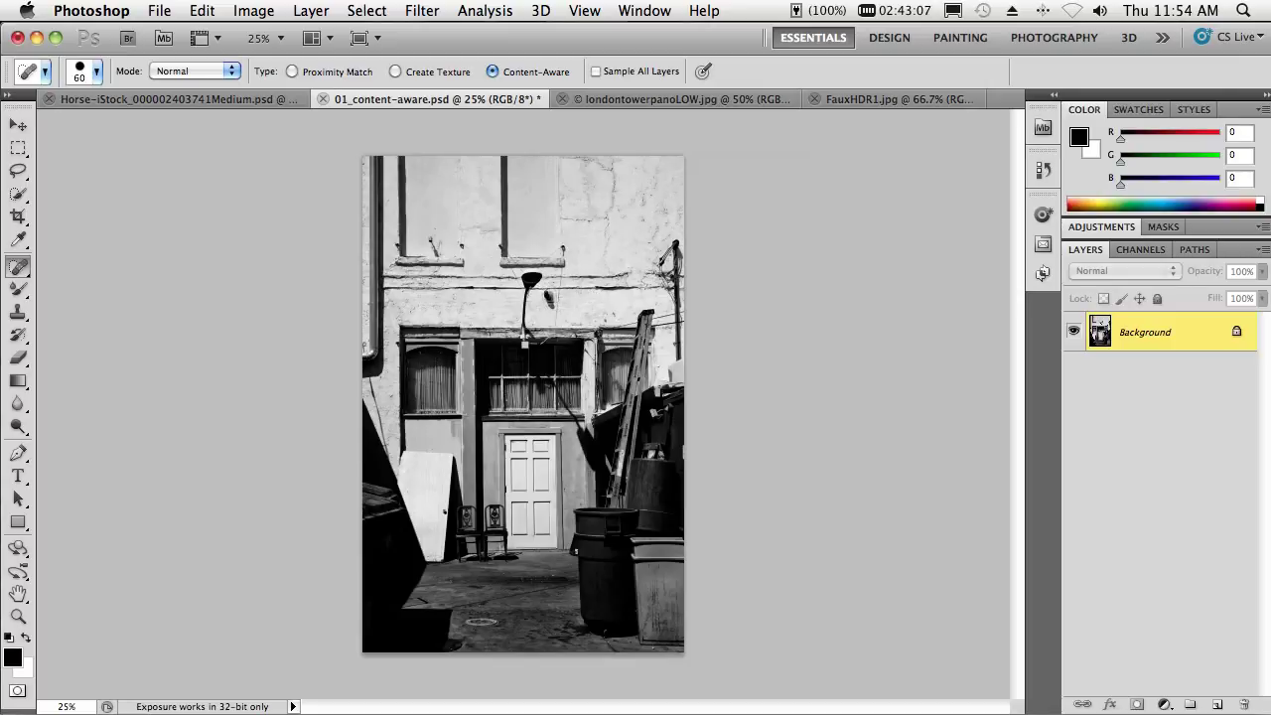
{"action": "left_click", "coordinate": [551, 301]}
{"action": "left_click", "coordinate": [546, 294]}
Switch to the londontowerpanoLOW.jpg document
{"action": "left_click", "coordinate": [655, 100]}
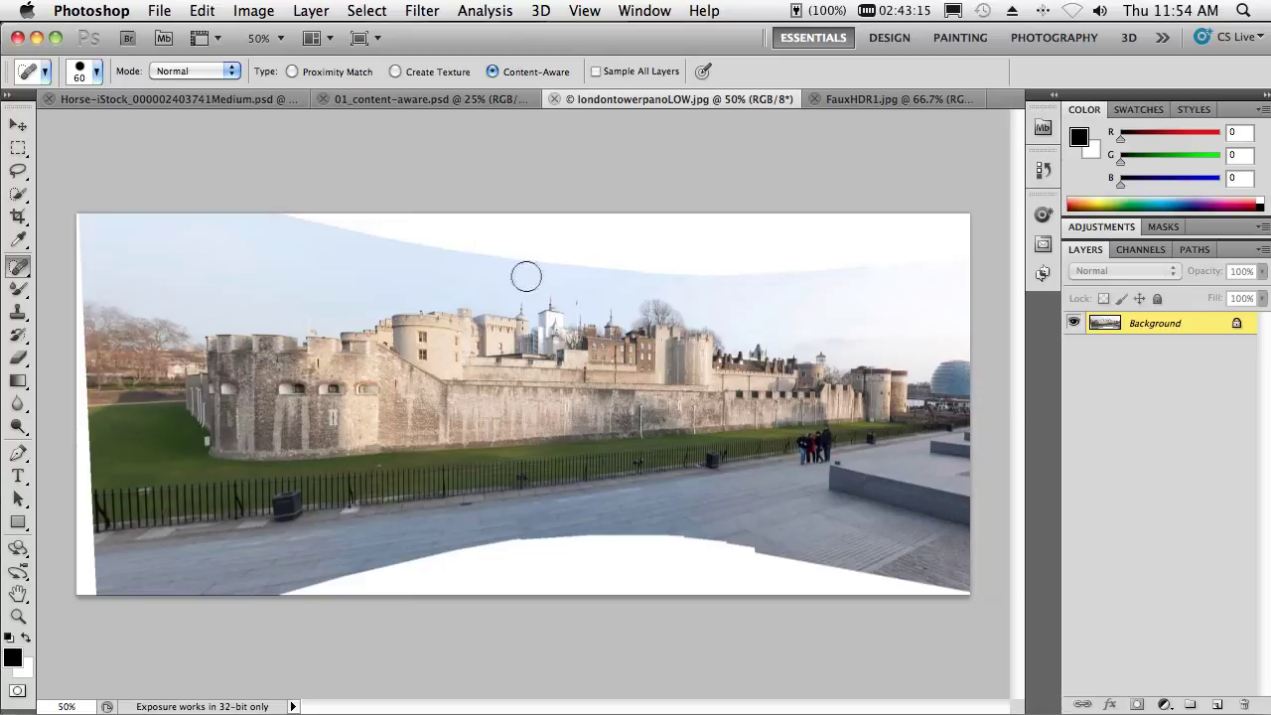
Try cropping the panorama inside its white borders, and undo the crop
{"action": "key", "text": "c"}
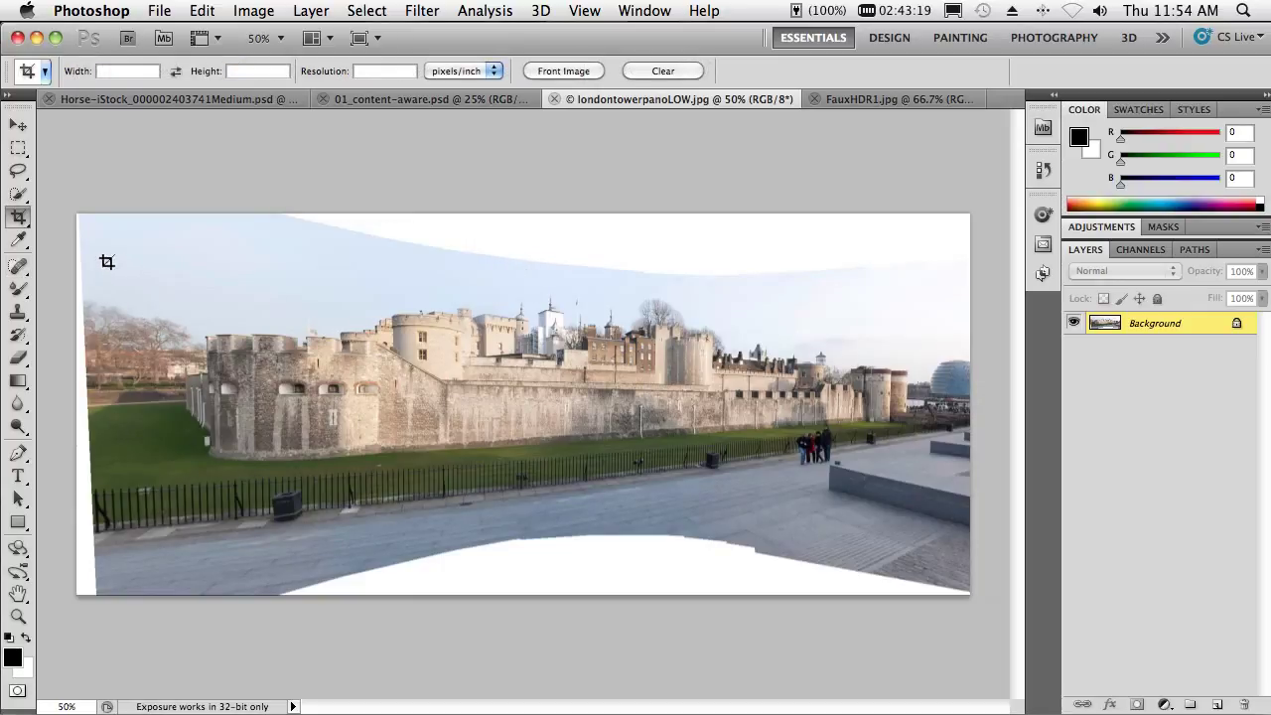
{"action": "left_click_drag", "start_coordinate": [108, 260], "coordinate": [942, 528]}
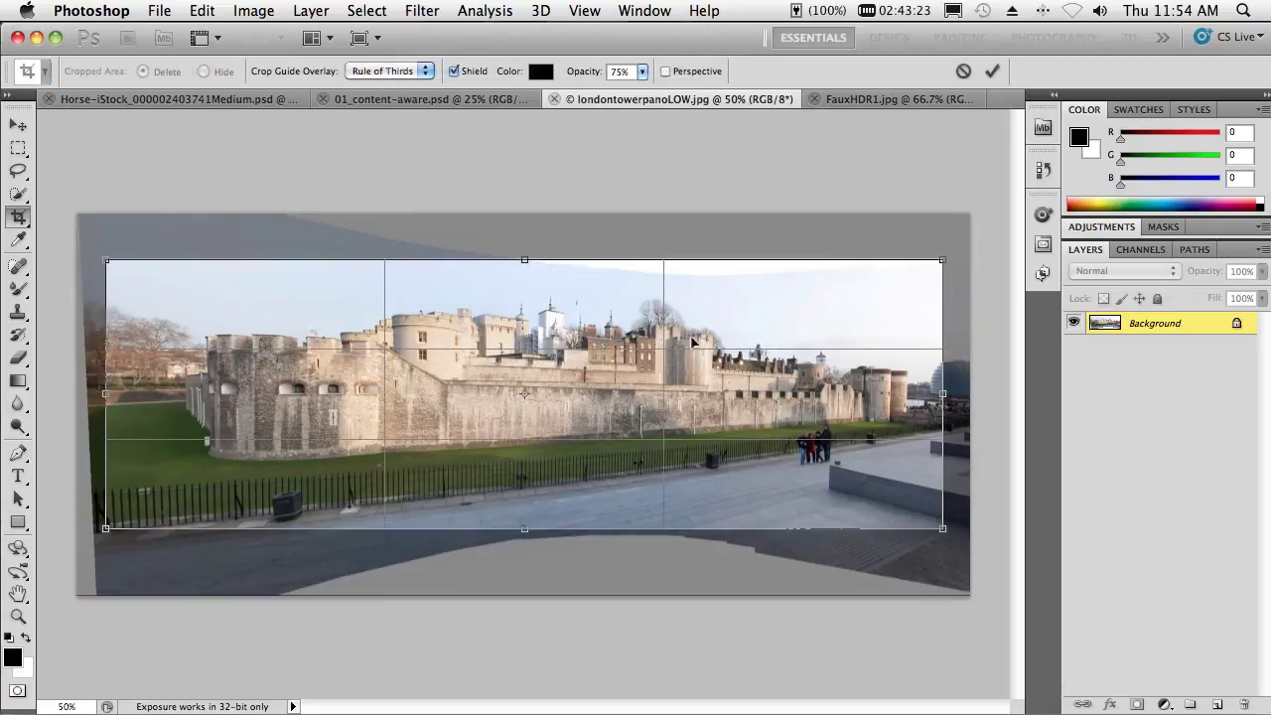
{"action": "left_click_drag", "start_coordinate": [524, 262], "coordinate": [518, 277]}
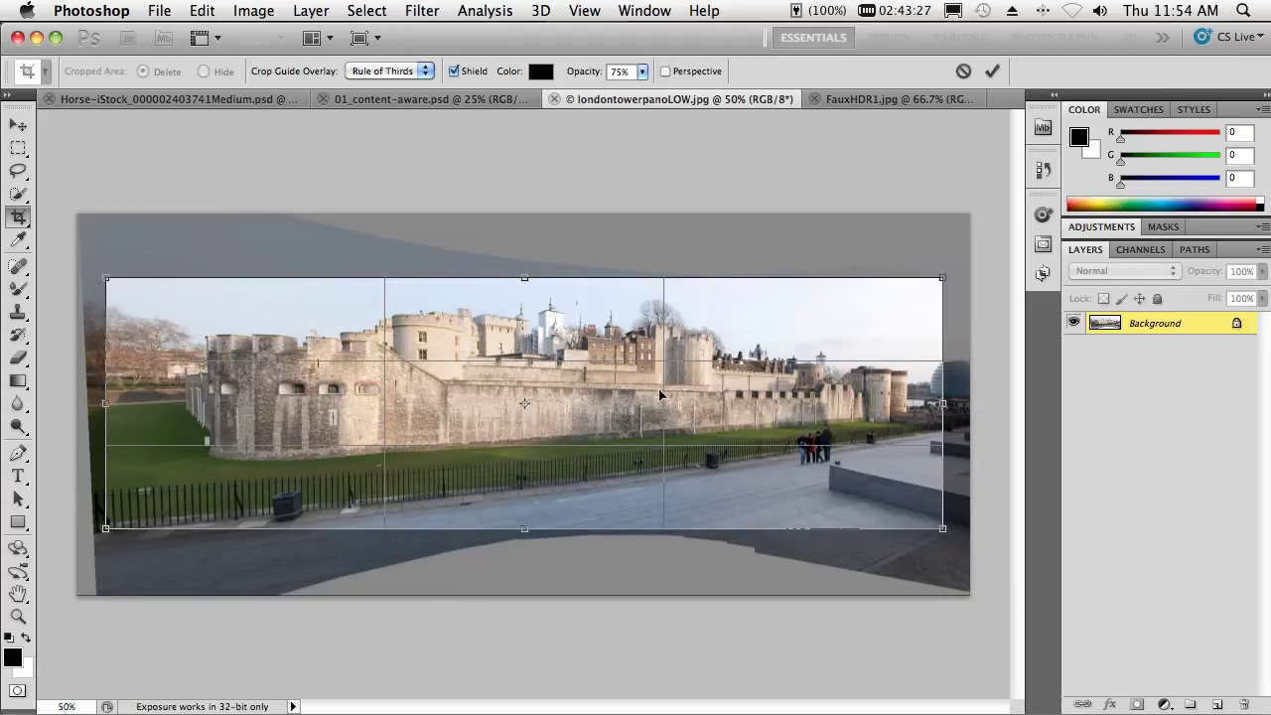
{"action": "key", "text": "Return"}
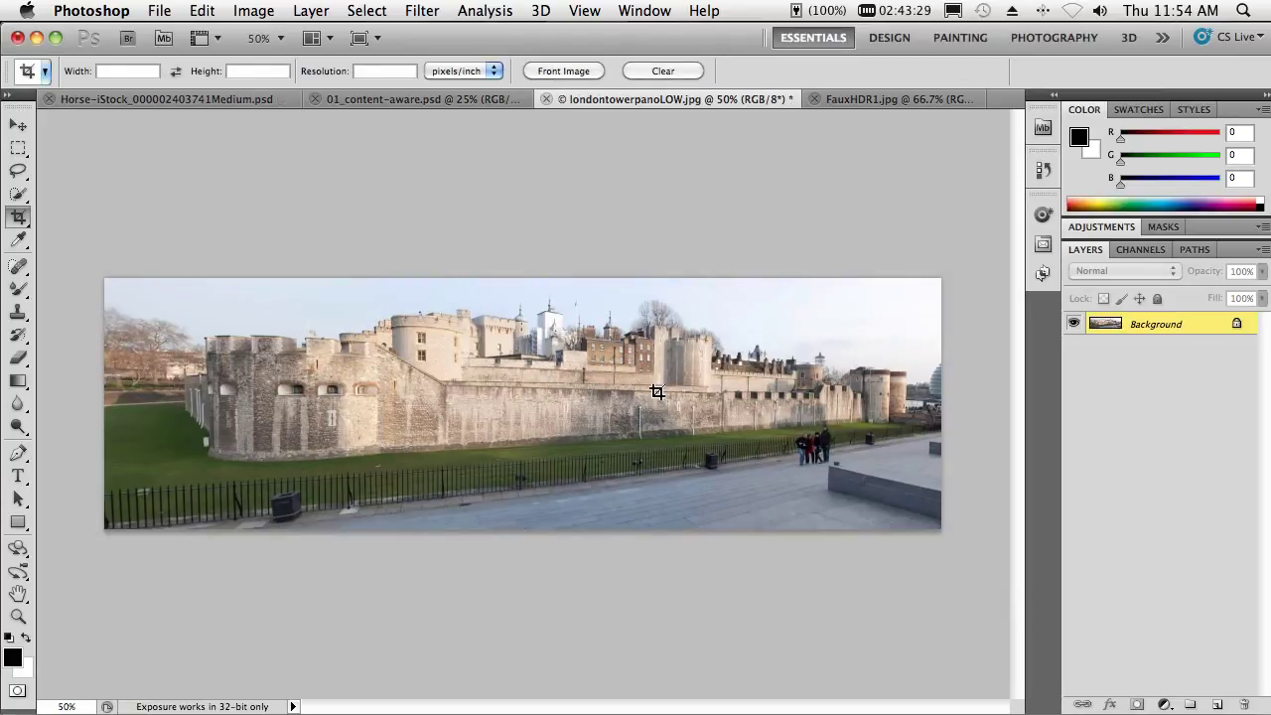
{"action": "key", "text": "super+z"}
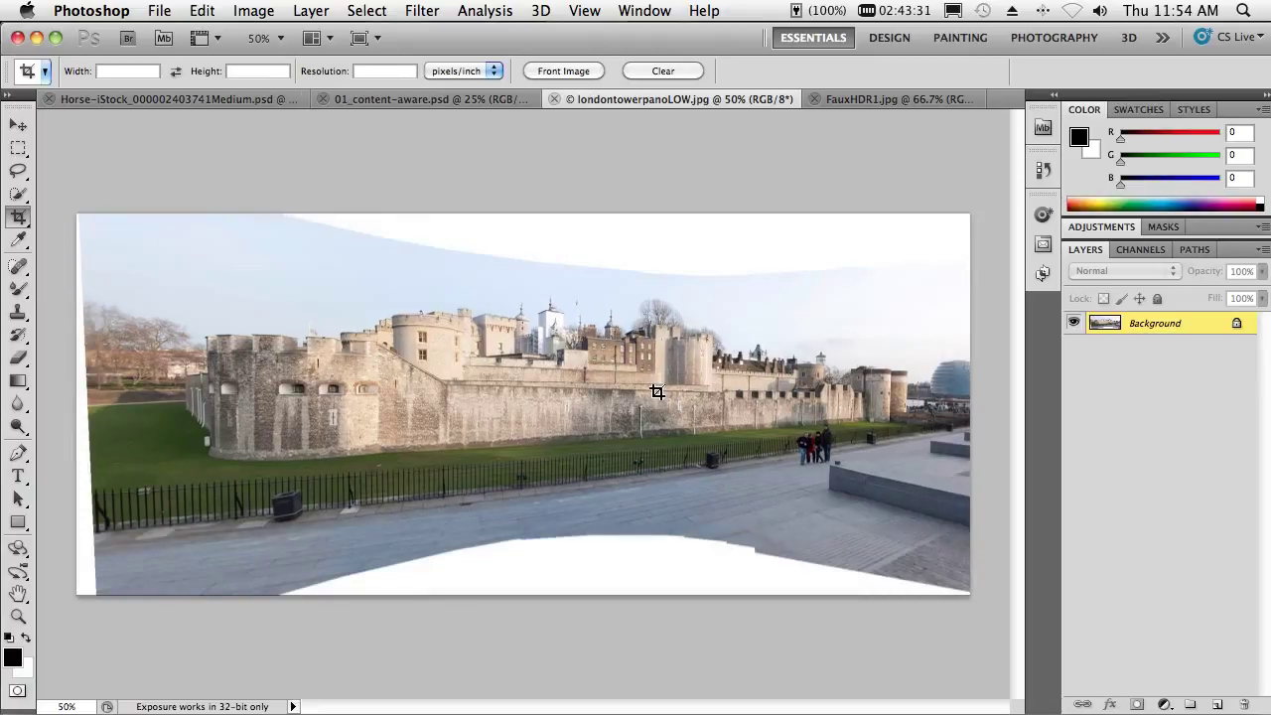
Select the white areas above, below and along the left edge of the panorama with the Magic Wand
{"action": "key", "text": "w"}
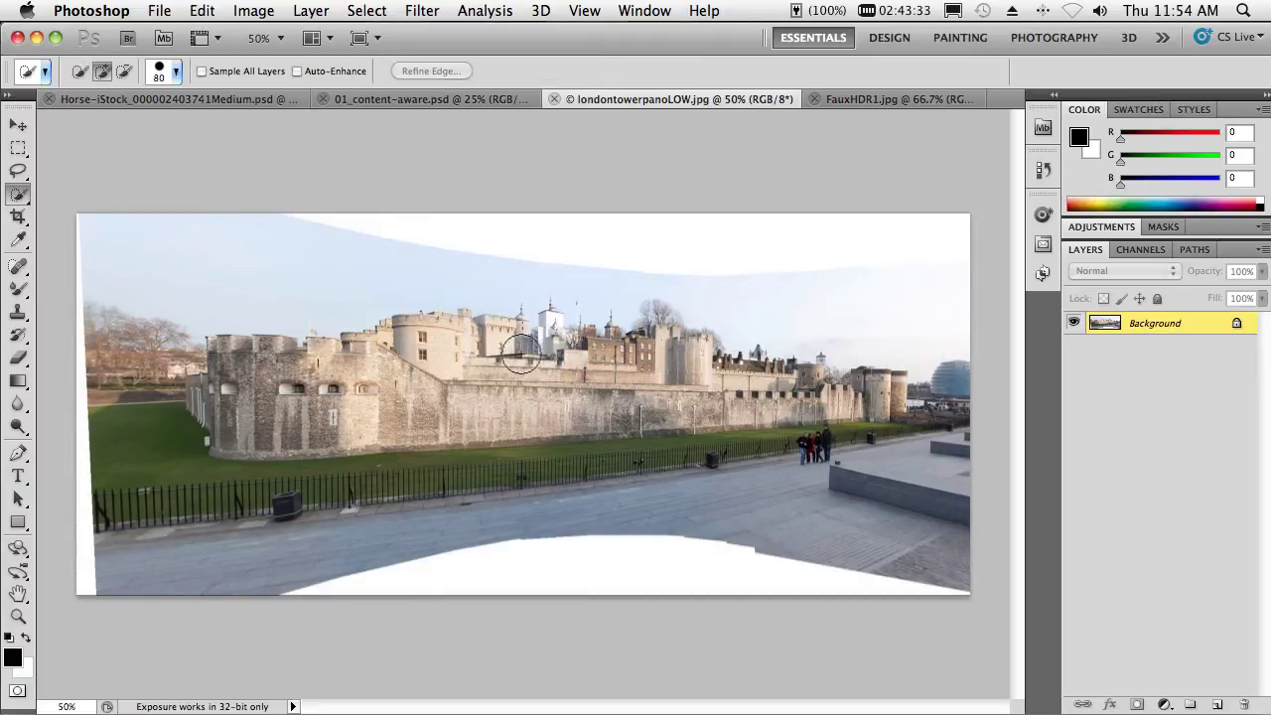
{"action": "key", "text": "shift+w"}
{"action": "left_click", "coordinate": [642, 242]}
{"action": "left_click", "coordinate": [593, 574], "text": "shift"}
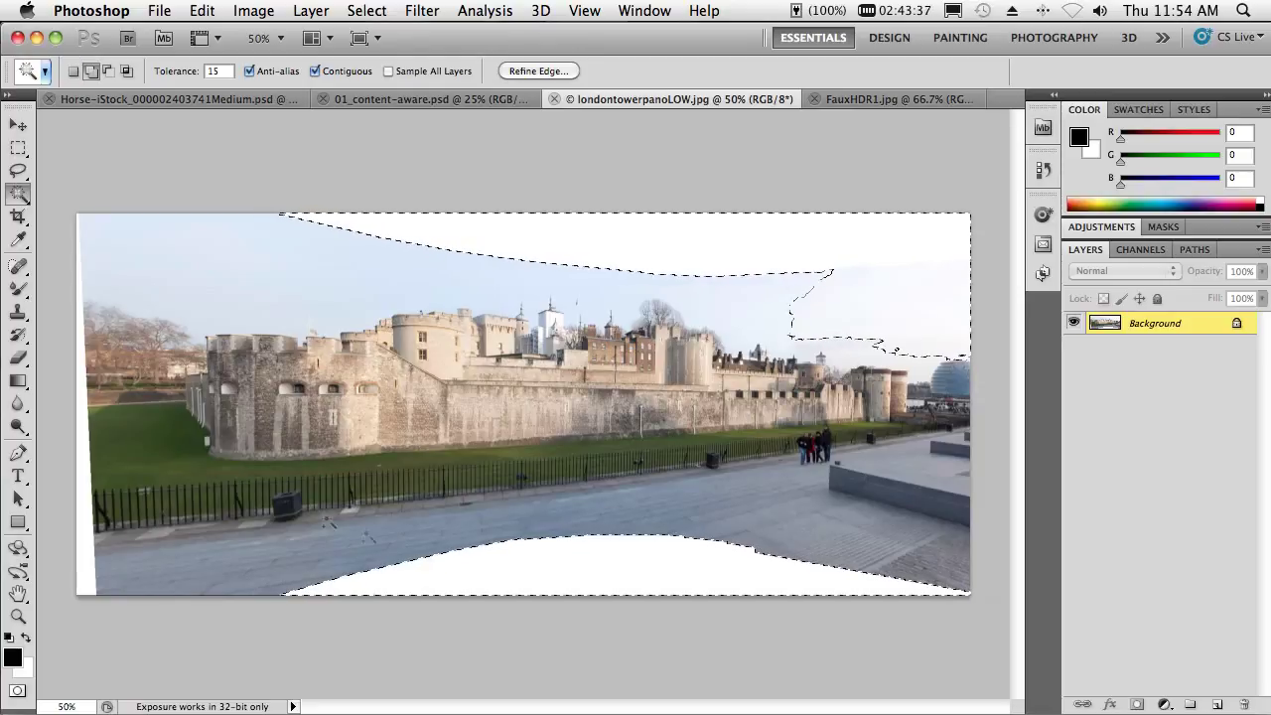
{"action": "left_click", "coordinate": [86, 562], "text": "shift"}
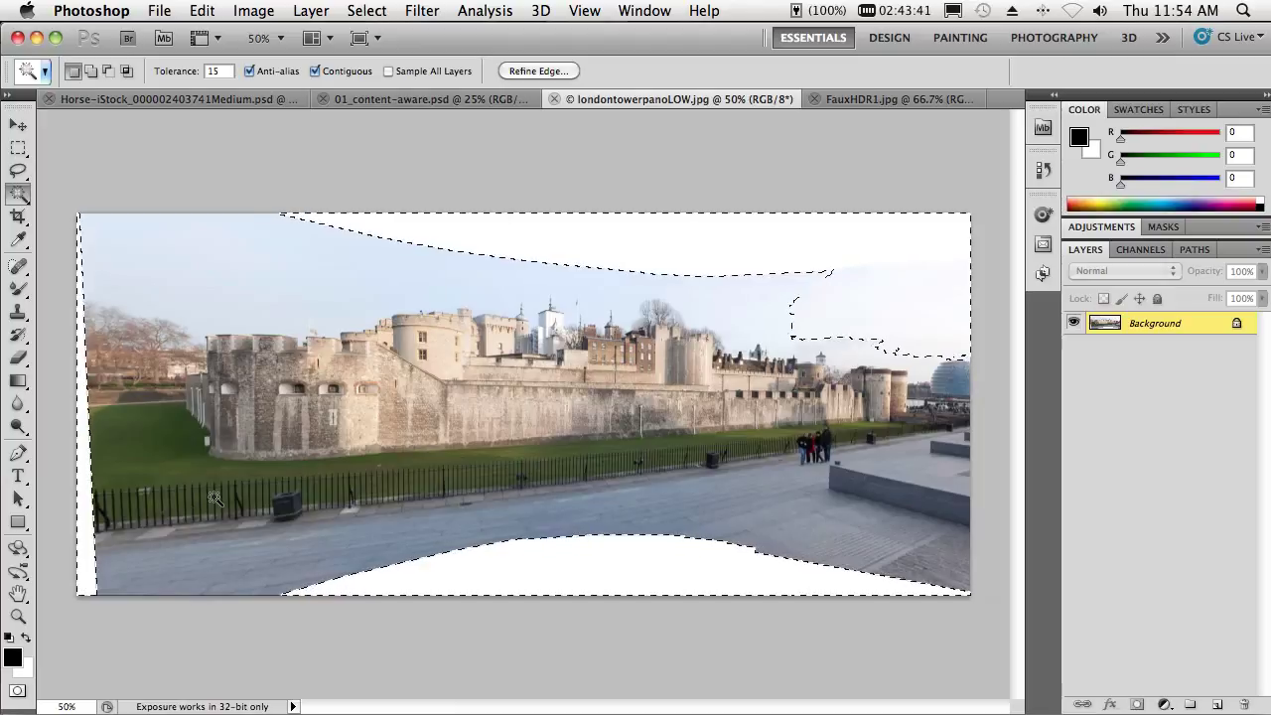
Fill the selected white borders with Content-Aware contents in Normal mode at 100% opacity, and deselect
{"action": "key", "text": "shift+BackSpace"}
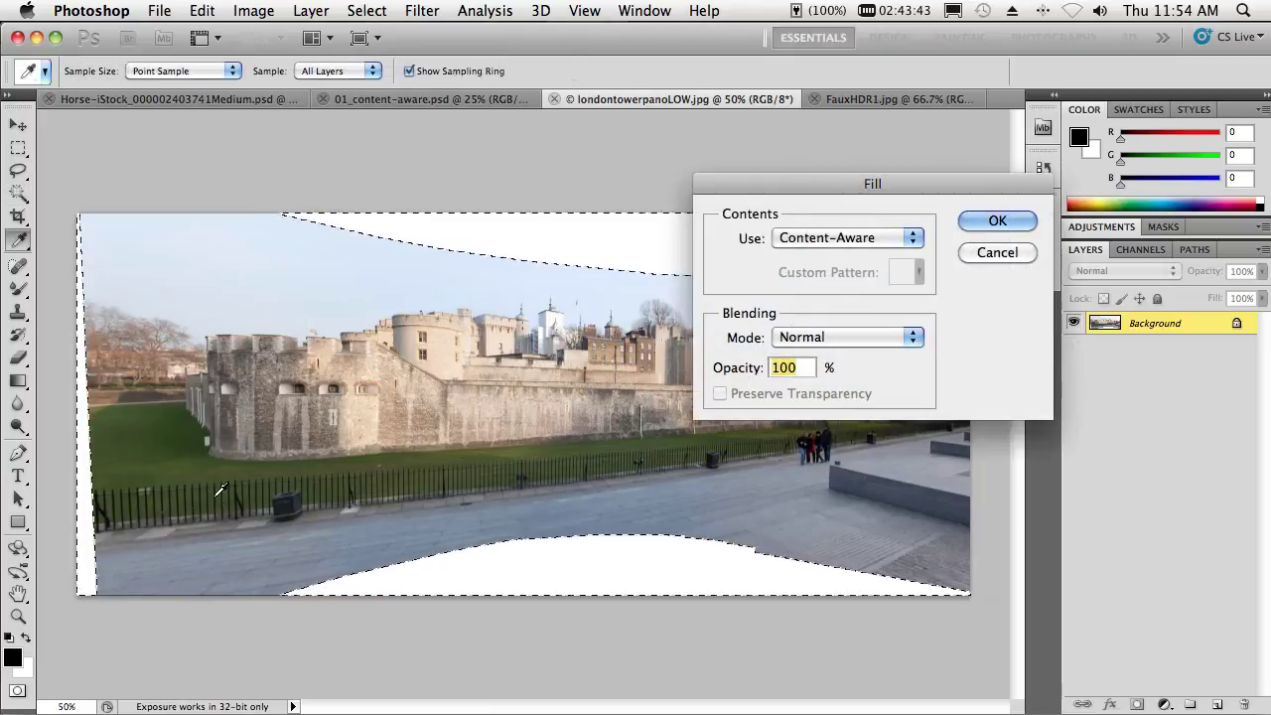
{"action": "left_click", "coordinate": [979, 219]}
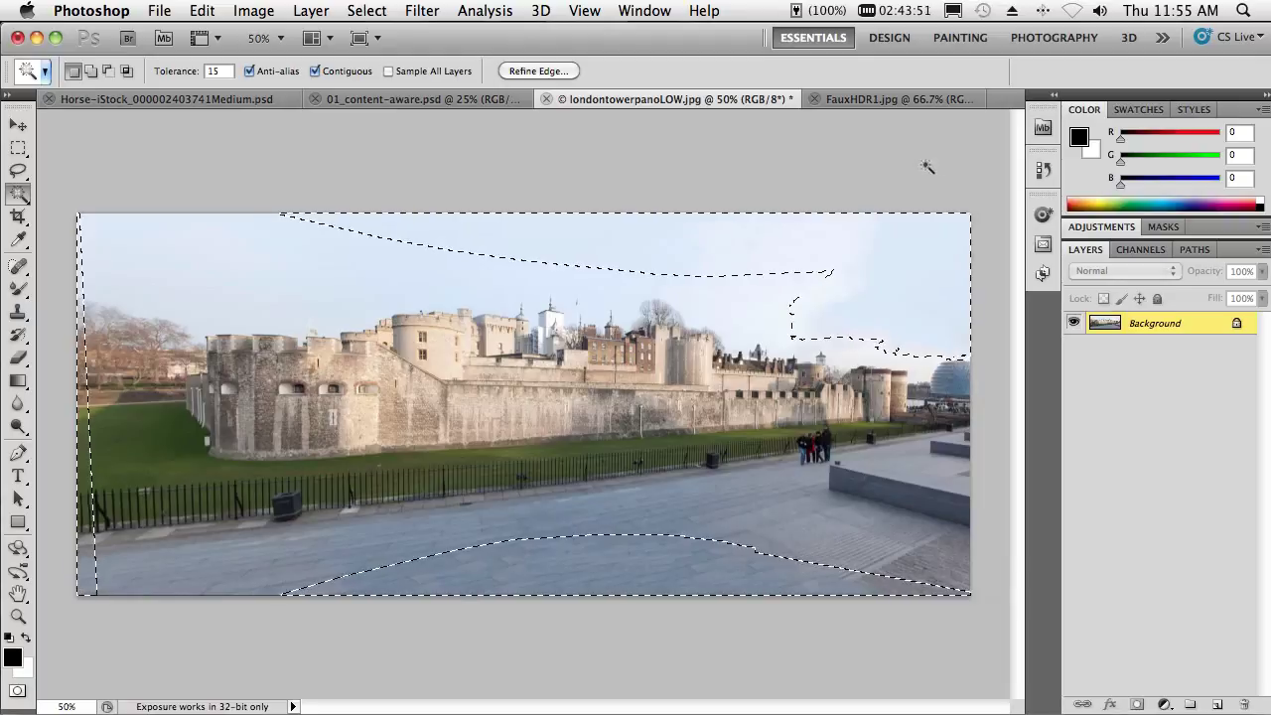
{"action": "key", "text": "super+d"}
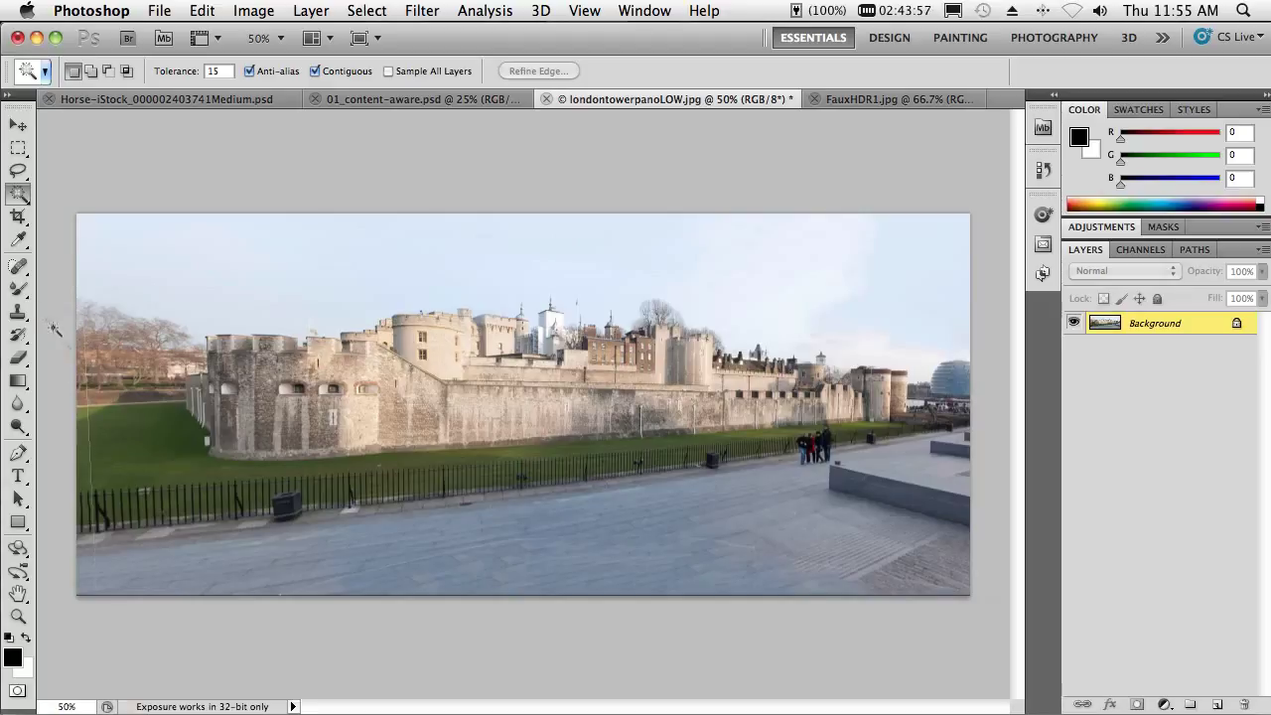
Heal the thin seam through the grass near the panorama's left edge with the Spot Healing Brush at size 15
{"action": "left_click", "coordinate": [16, 268]}
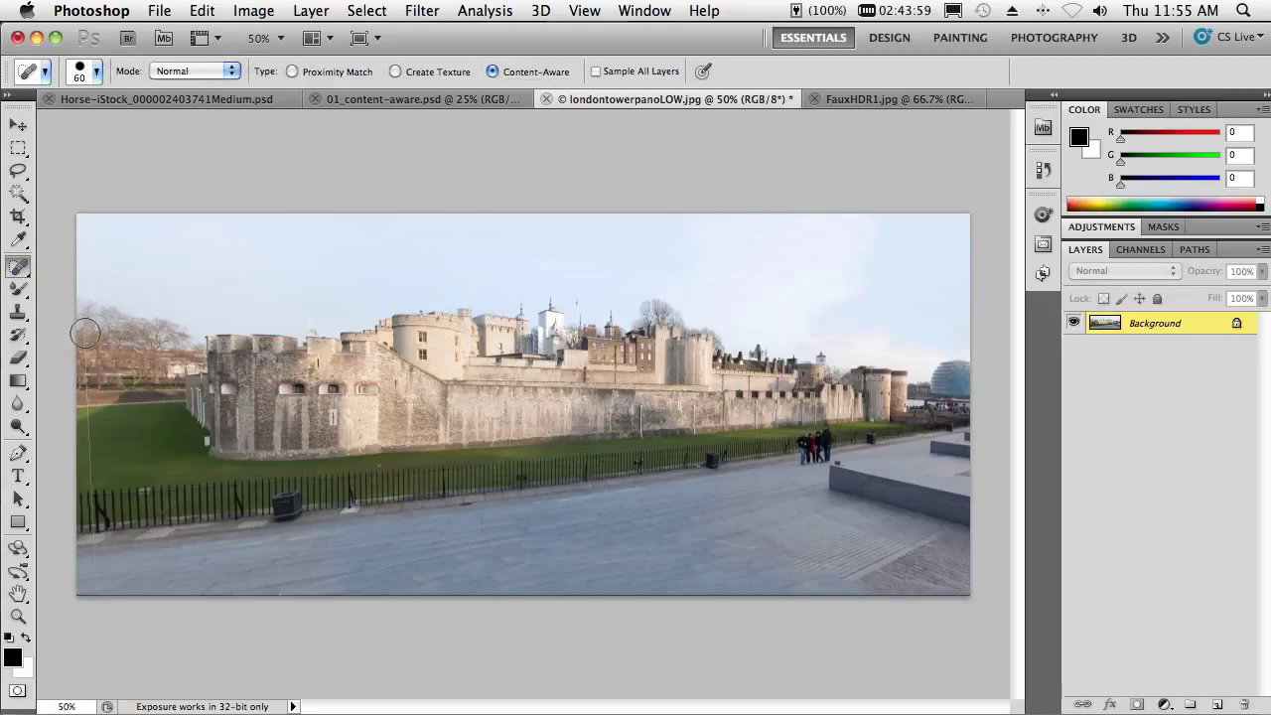
{"action": "key", "text": "bracketleft"}
{"action": "key", "text": "bracketleft"}
{"action": "key", "text": "bracketleft"}
{"action": "left_click_drag", "start_coordinate": [87, 474], "coordinate": [90, 445]}
{"action": "left_click_drag", "start_coordinate": [88, 398], "coordinate": [89, 395]}
{"action": "left_click", "coordinate": [198, 100]}
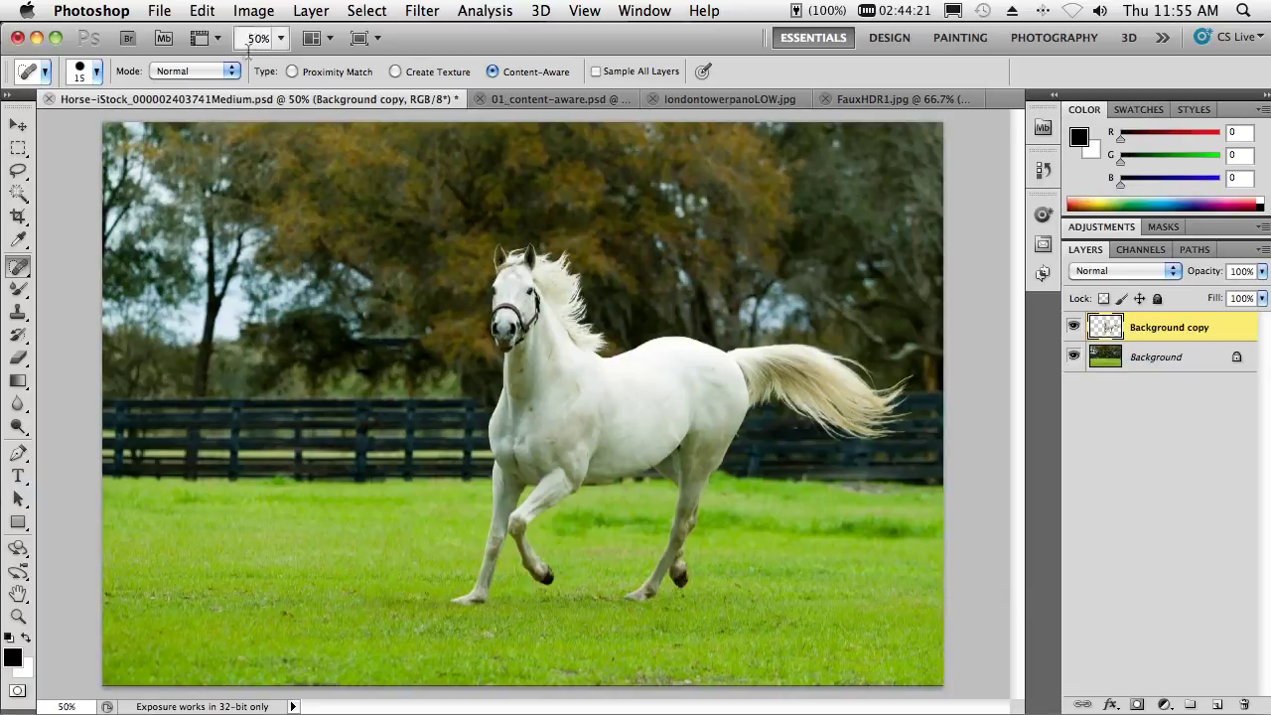
{"action": "left_click", "coordinate": [202, 11]}
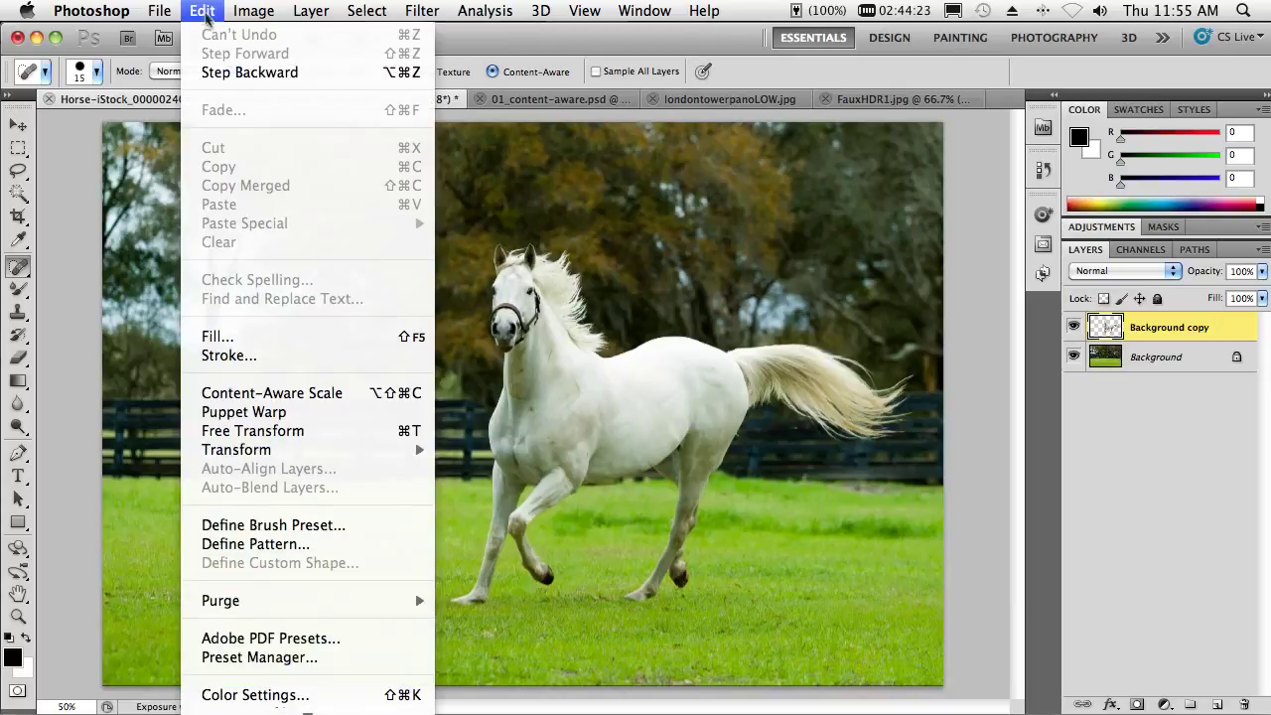
{"action": "left_click", "coordinate": [270, 394]}
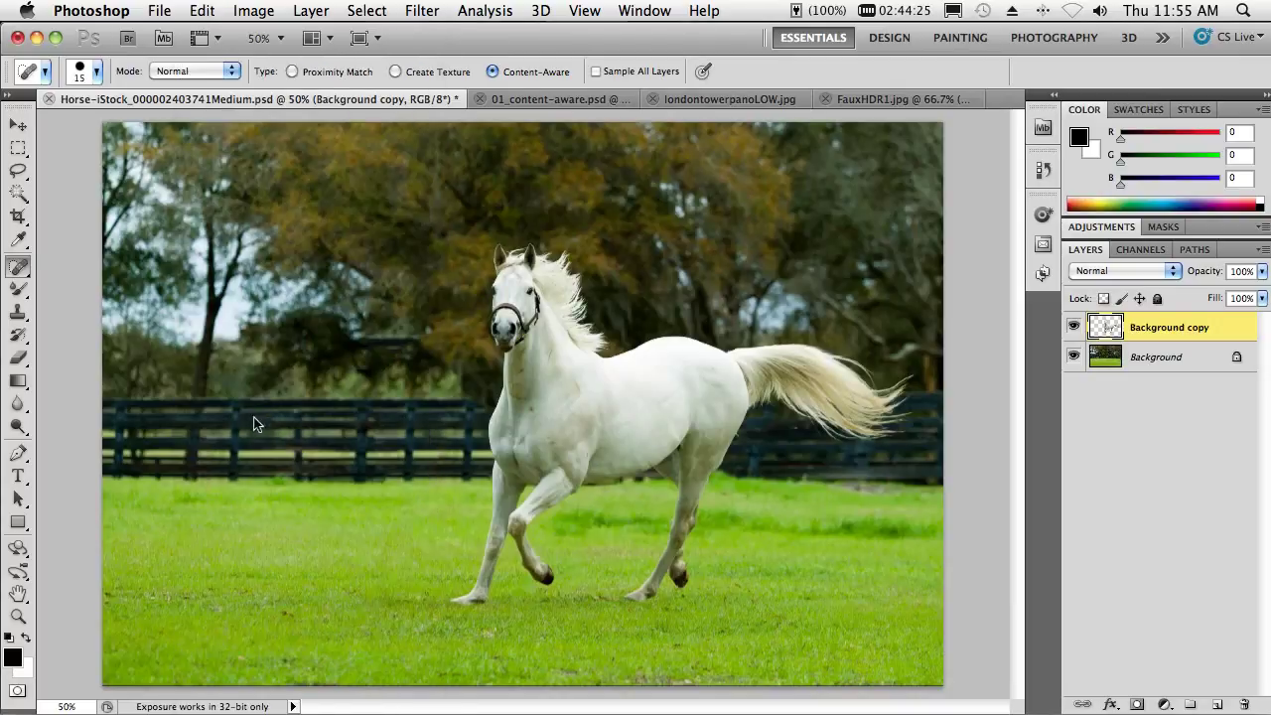
{"action": "key", "text": "Escape"}
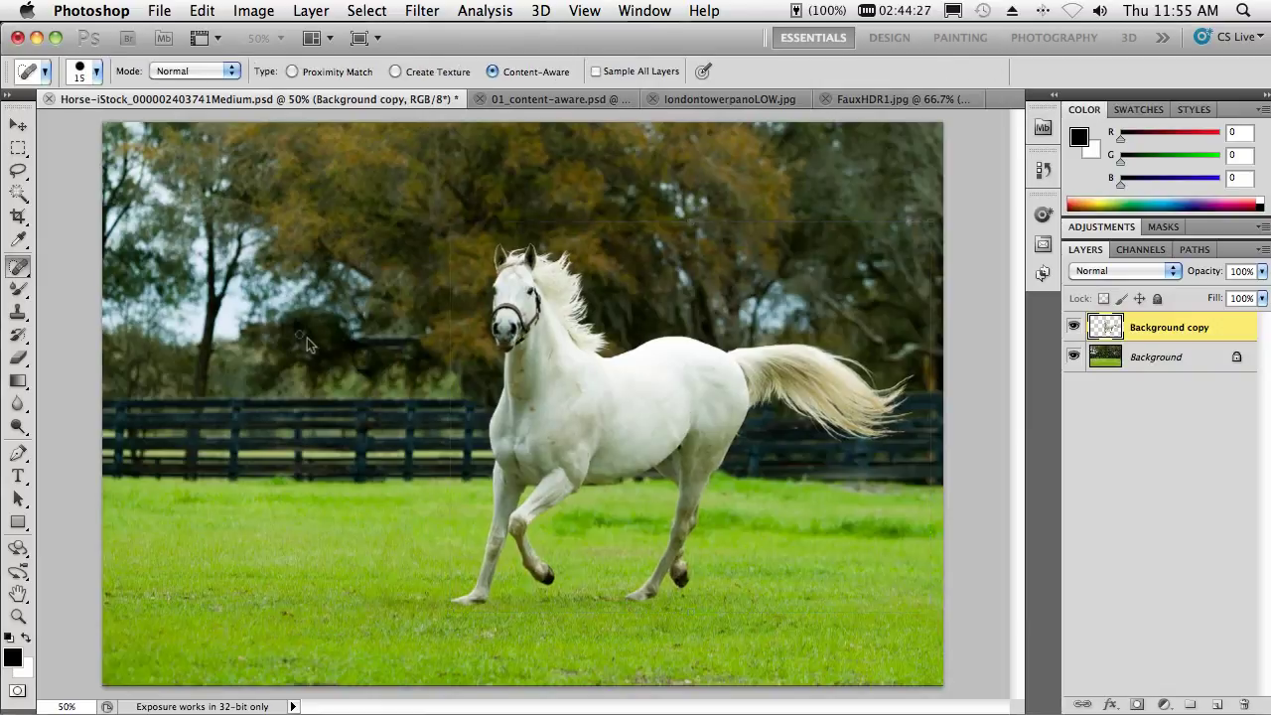
Start Puppet Warp on the horse layer and pin both front legs at the upper leg, knee and hoof
{"action": "left_click", "coordinate": [203, 12]}
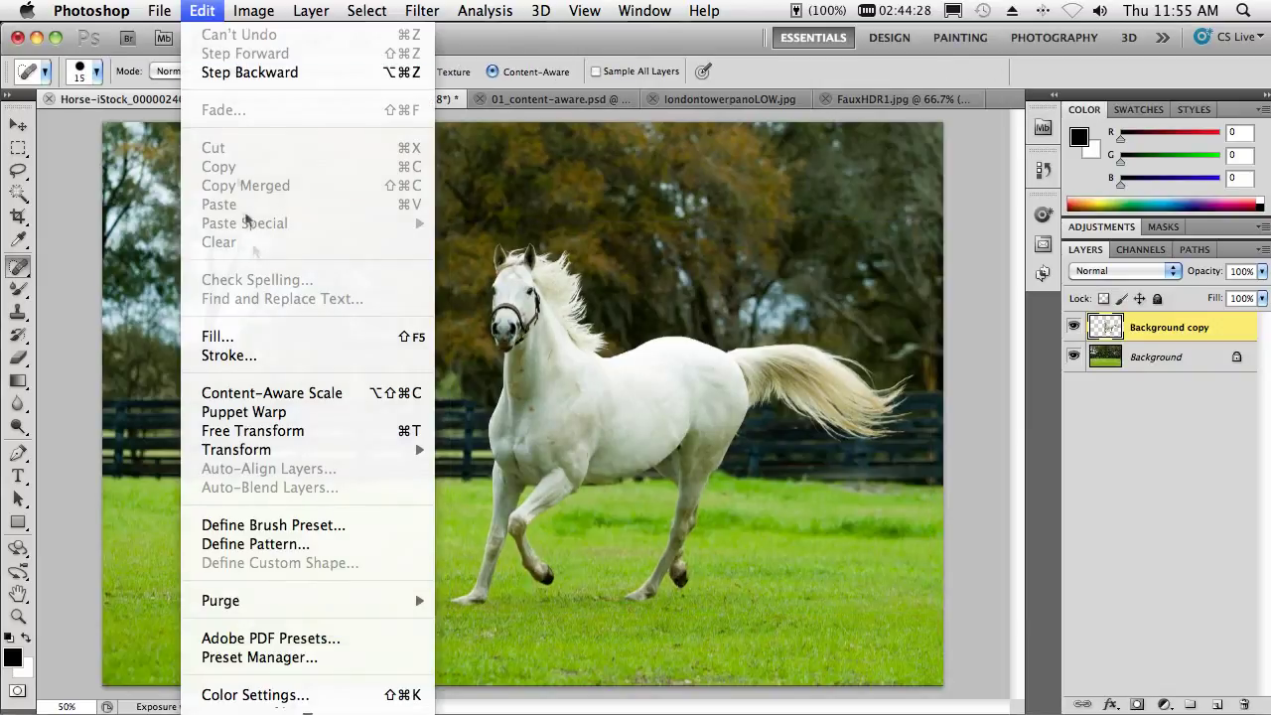
{"action": "left_click", "coordinate": [250, 410]}
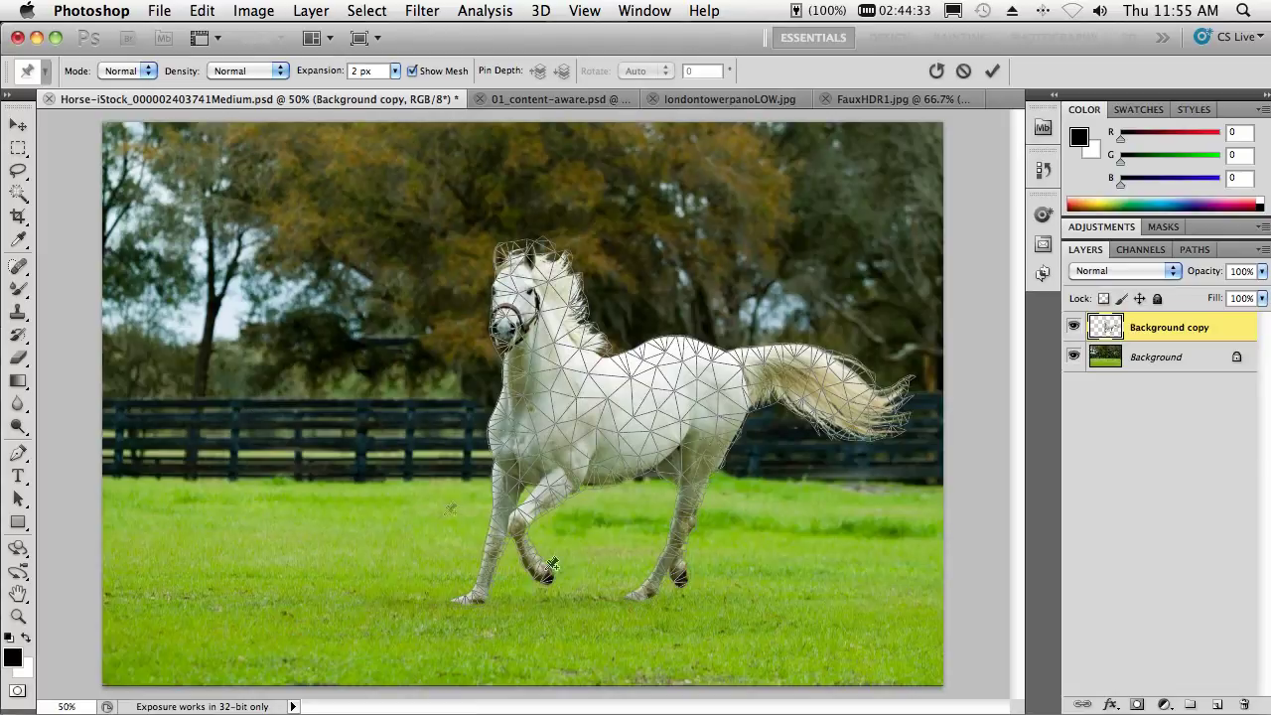
{"action": "left_click", "coordinate": [519, 519]}
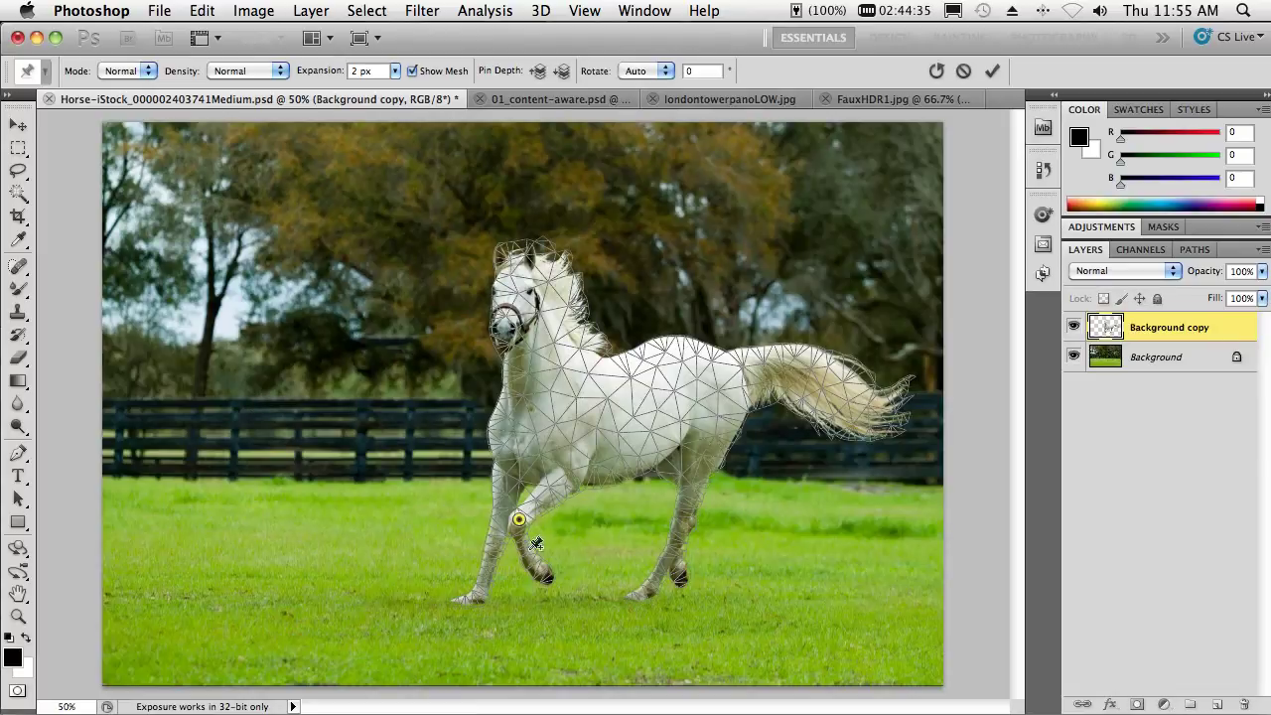
{"action": "left_click", "coordinate": [562, 475]}
{"action": "left_click", "coordinate": [505, 481]}
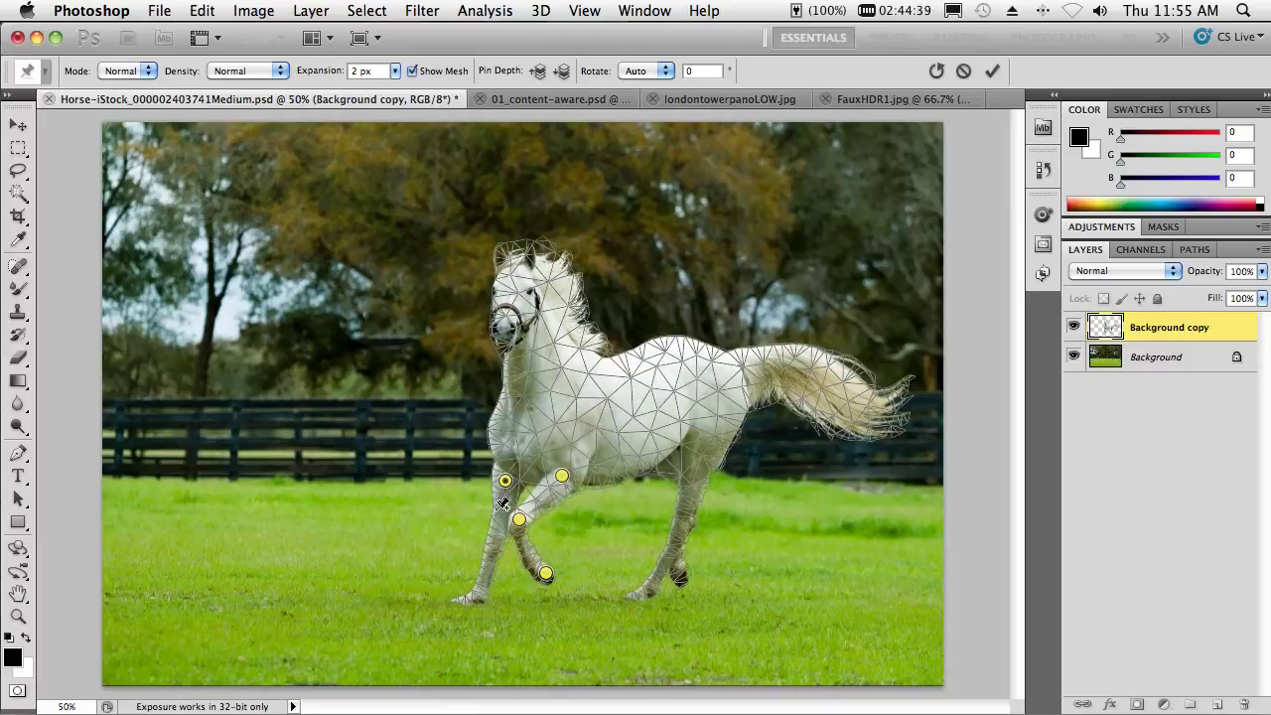
{"action": "left_click", "coordinate": [491, 520]}
{"action": "left_click", "coordinate": [476, 587]}
Pin the horse's tail at its base, middle and tip, and raise the tip and middle slightly
{"action": "left_click", "coordinate": [736, 354]}
{"action": "left_click", "coordinate": [808, 351]}
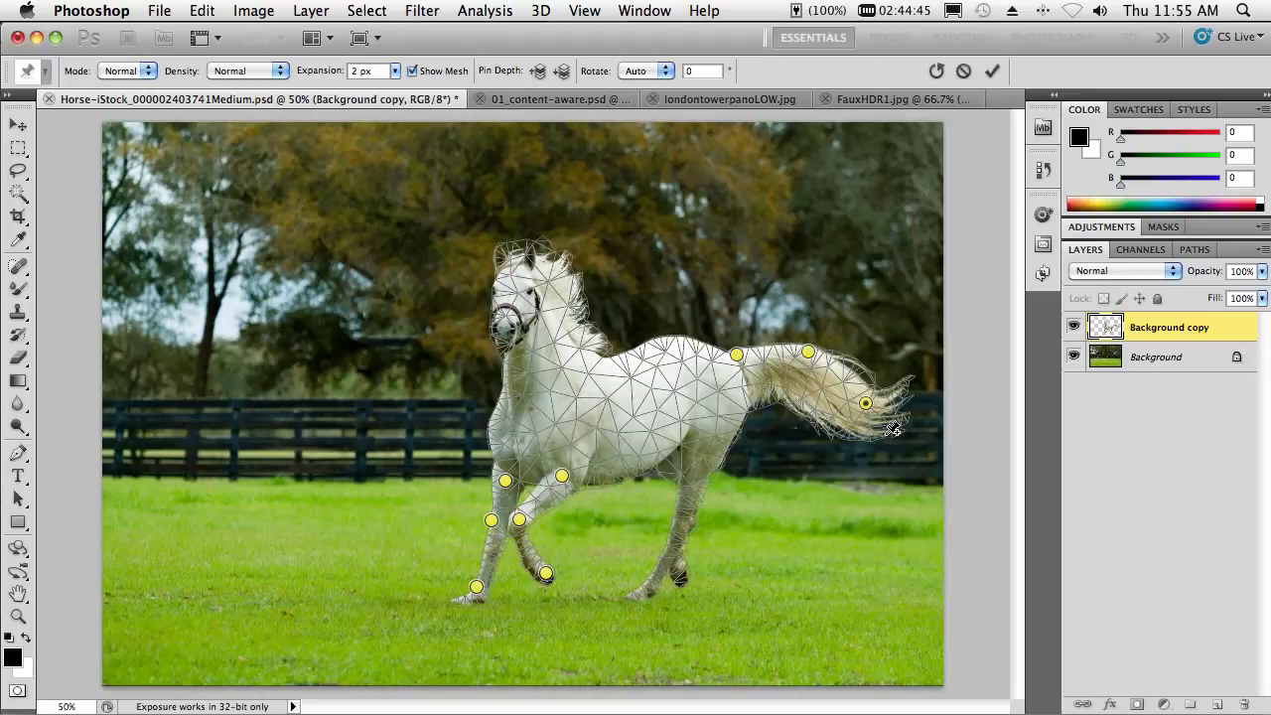
{"action": "left_click", "coordinate": [864, 403]}
{"action": "left_click_drag", "start_coordinate": [865, 403], "coordinate": [871, 381]}
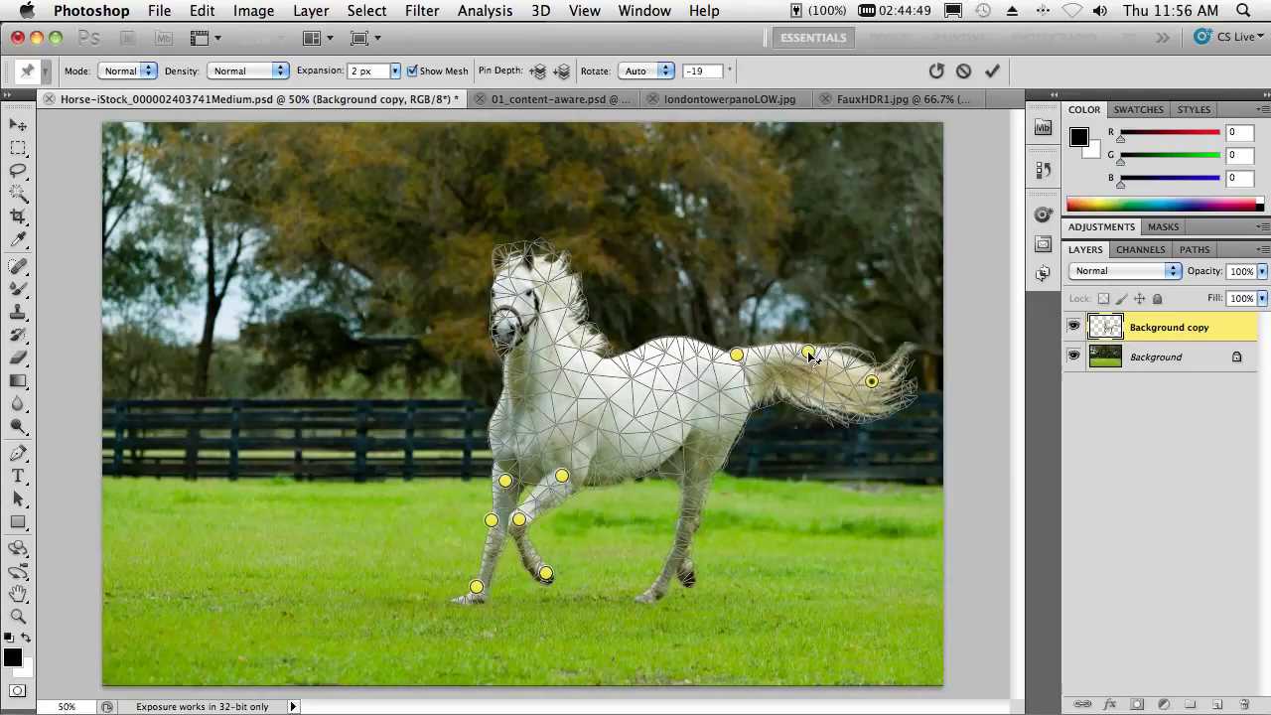
{"action": "left_click_drag", "start_coordinate": [809, 353], "coordinate": [805, 345]}
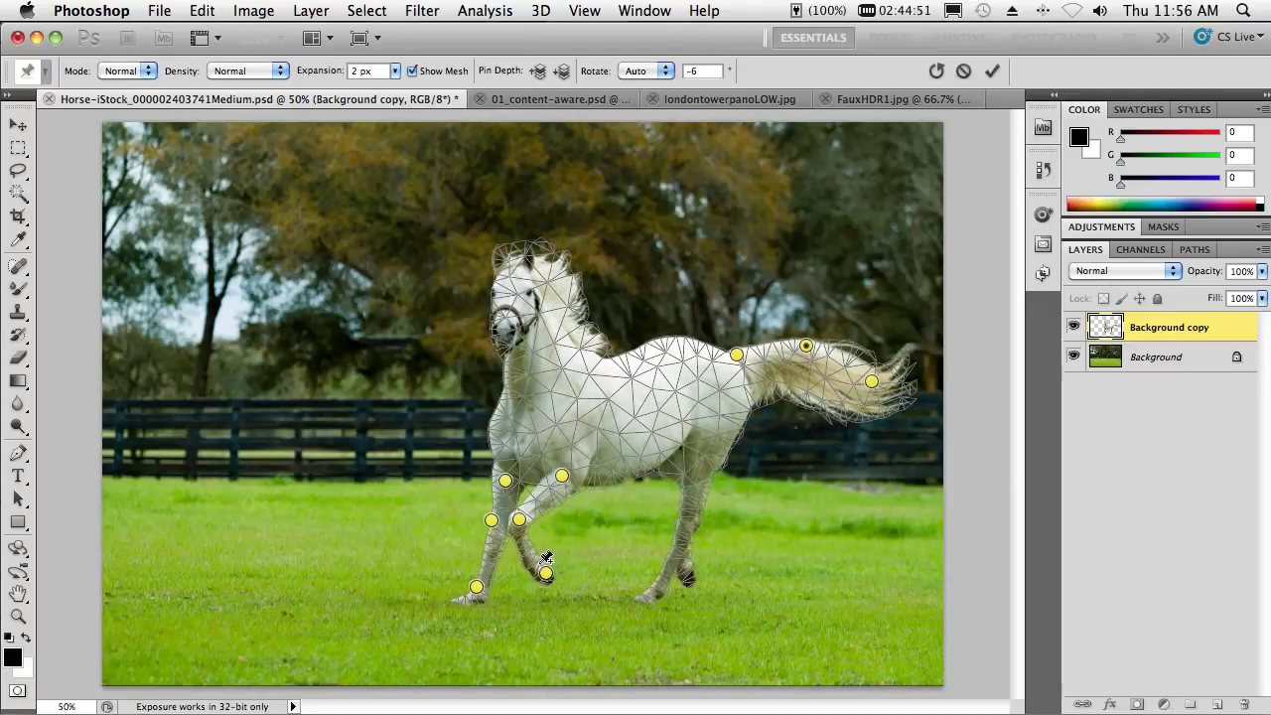
Bend the horse's lifted front hoof up and backward, and apply the Puppet Warp
{"action": "left_click_drag", "start_coordinate": [545, 574], "coordinate": [563, 557]}
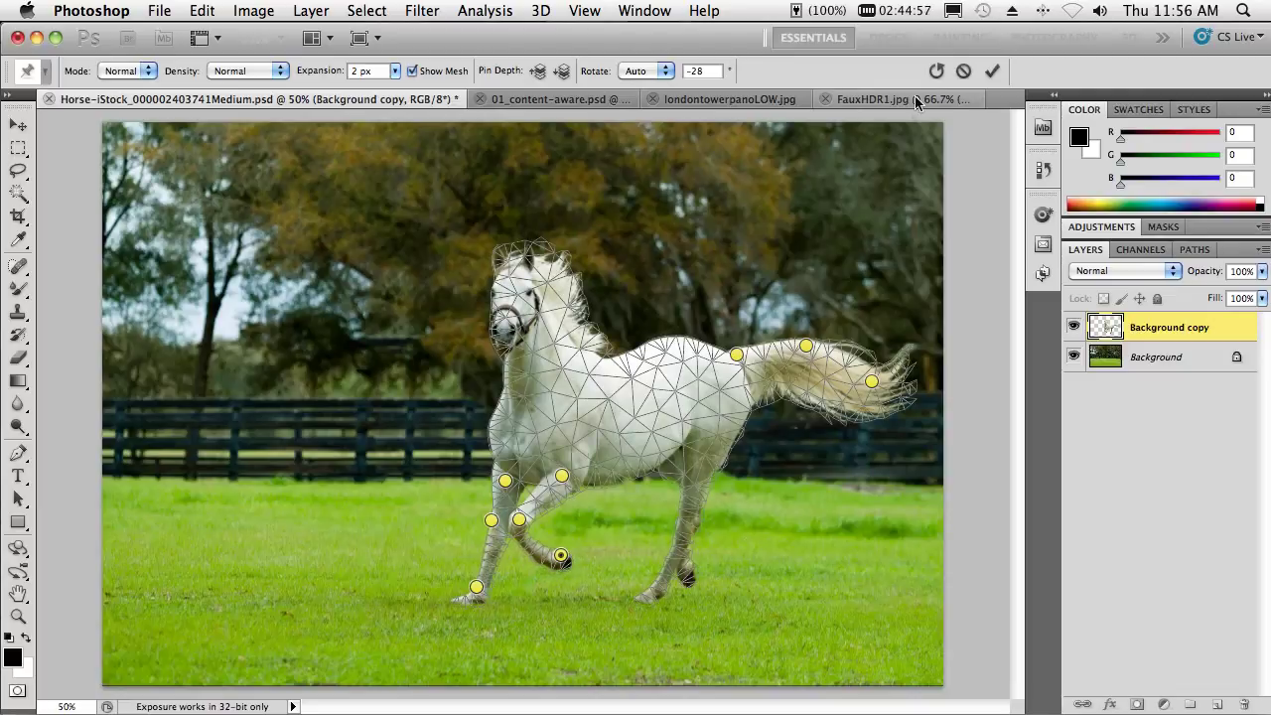
{"action": "left_click", "coordinate": [991, 71]}
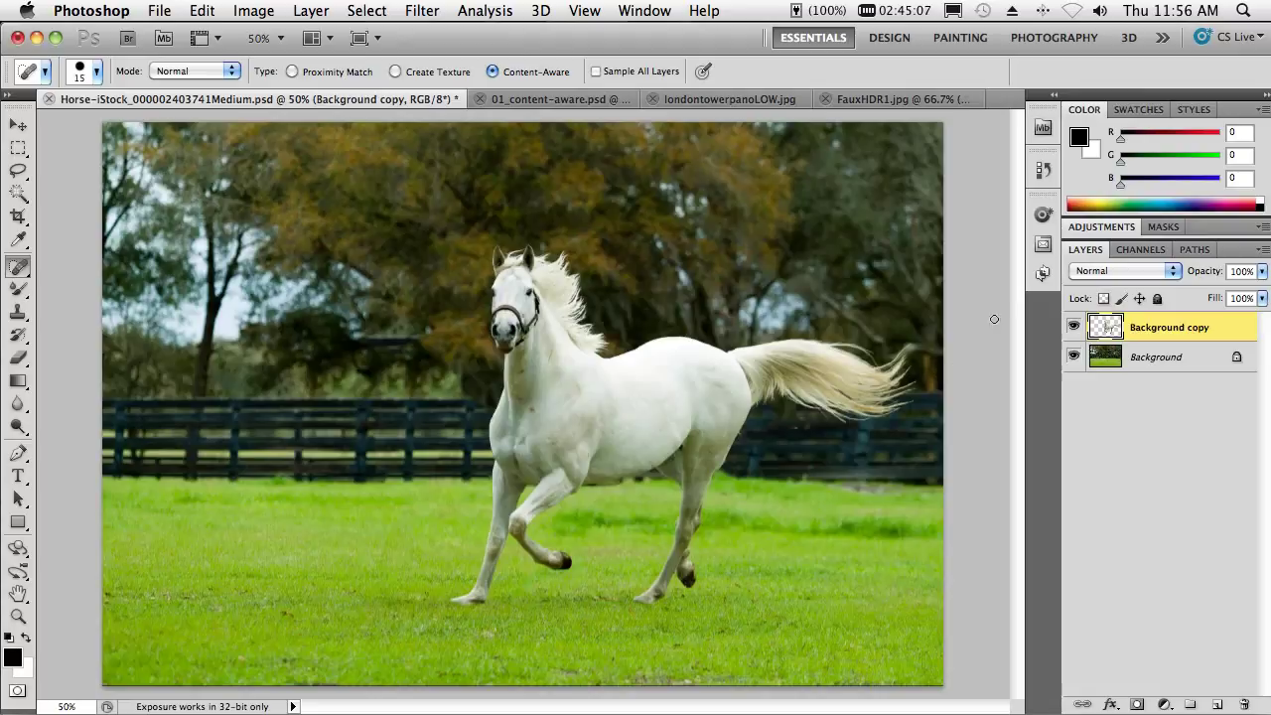
Open _OUL0109.dng from the 6_ACR folder in Camera Raw and enlarge the area around the man's ear to 81%
{"action": "left_click", "coordinate": [1044, 130]}
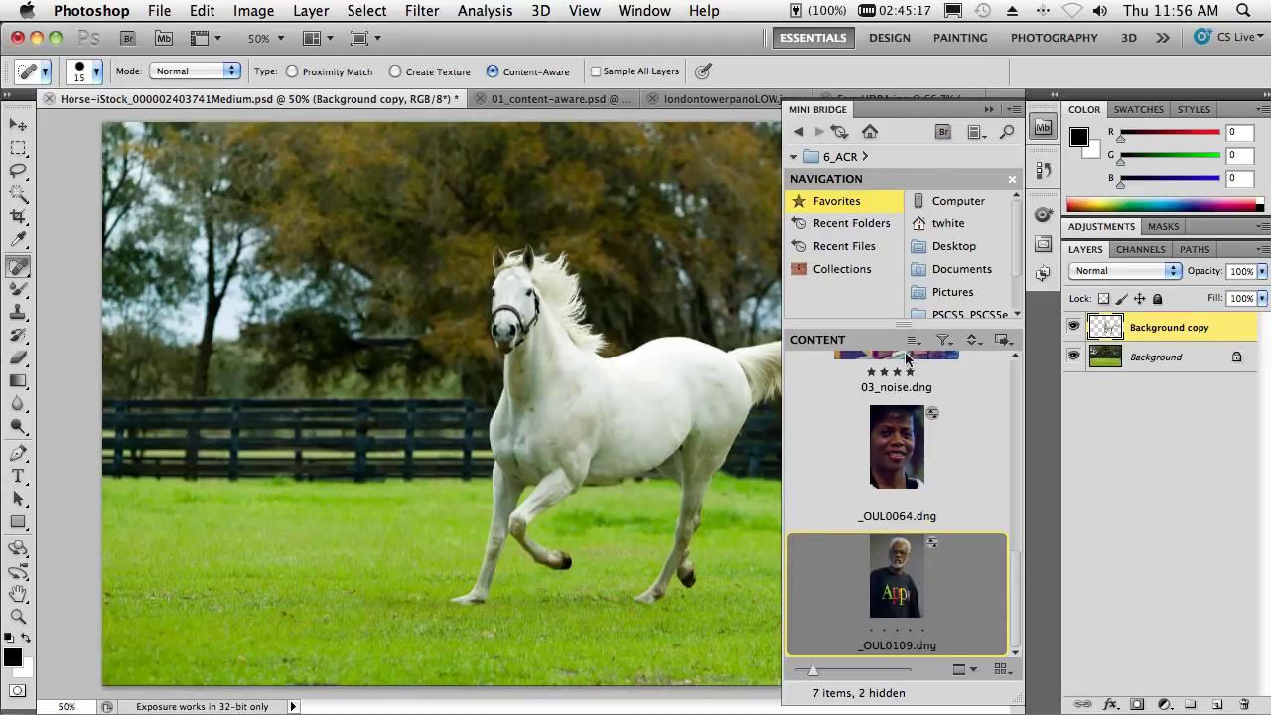
{"action": "double_click", "coordinate": [887, 576]}
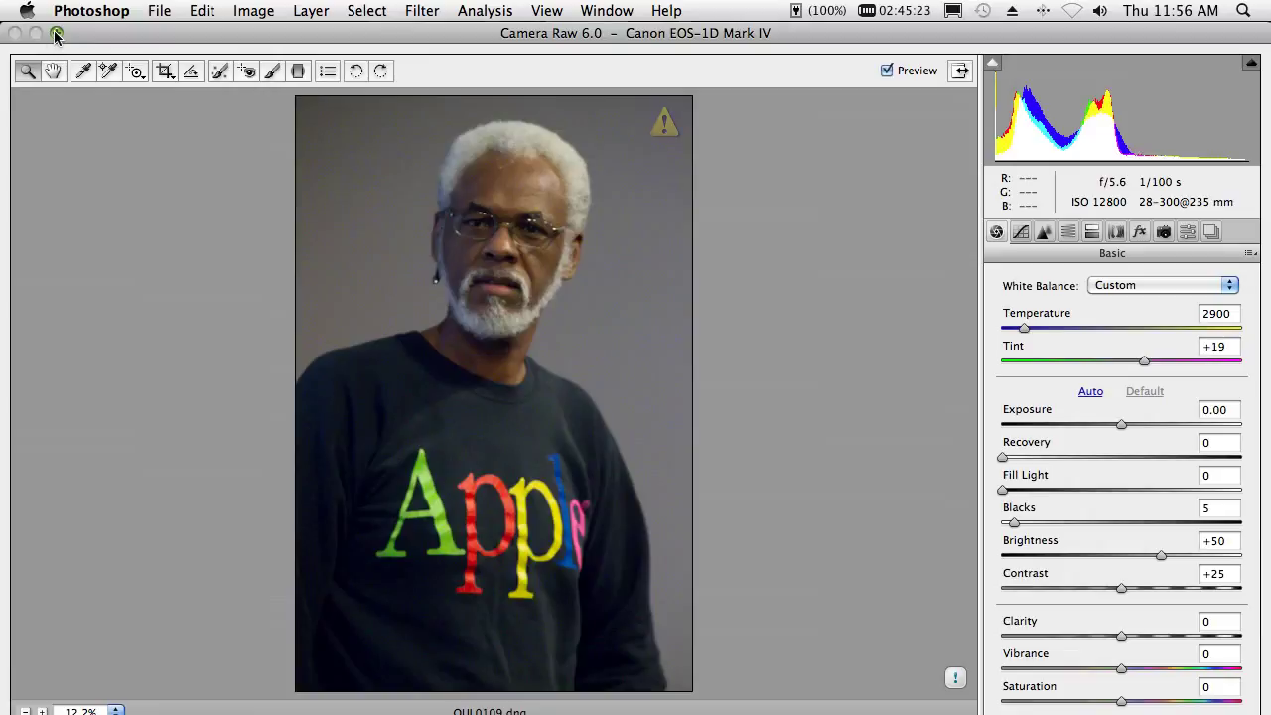
{"action": "left_click_drag", "start_coordinate": [544, 214], "coordinate": [583, 301]}
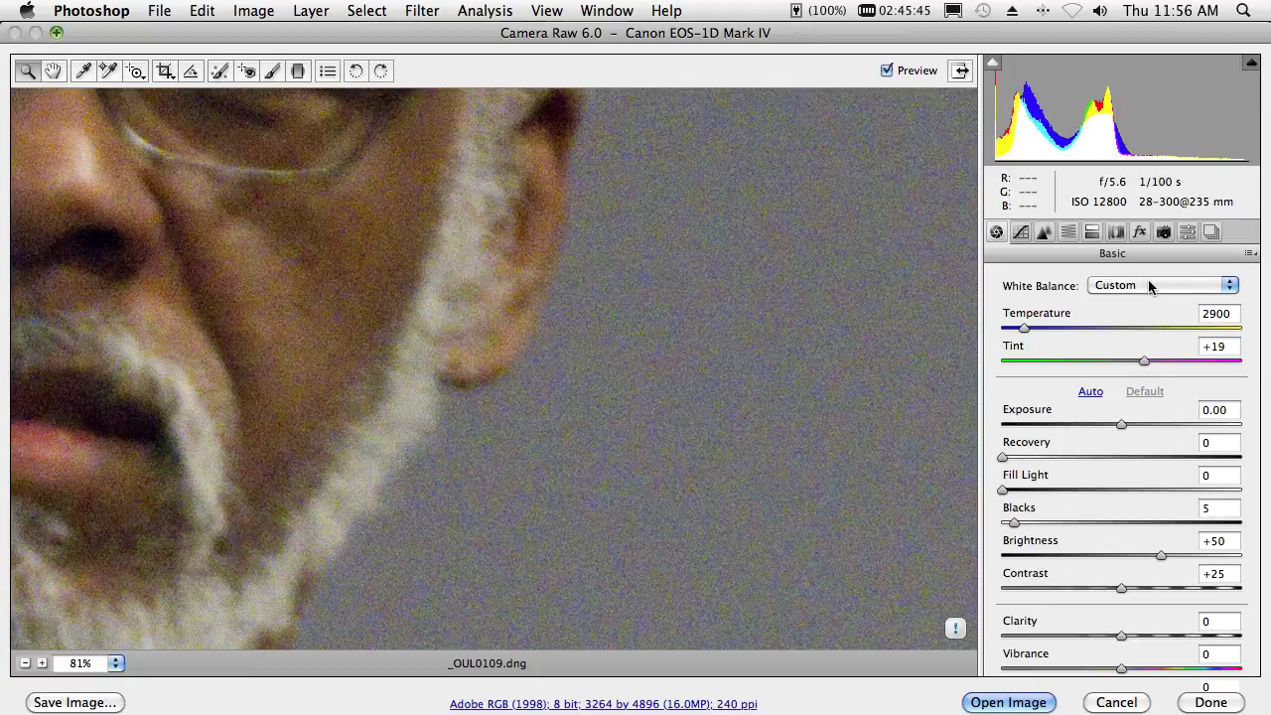
Reduce the portrait's noise with Color noise reduction at 49 and Luminance noise reduction at 60
{"action": "left_click", "coordinate": [1043, 233]}
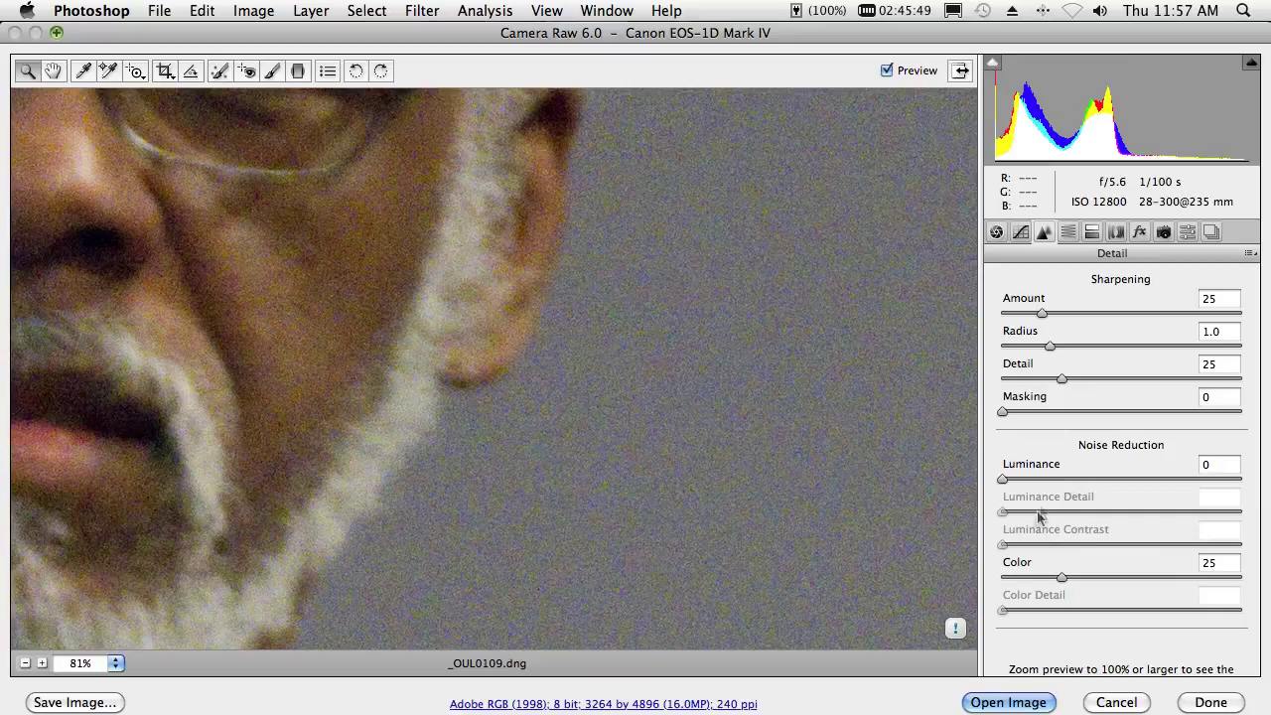
{"action": "left_click_drag", "start_coordinate": [1059, 579], "coordinate": [1161, 581]}
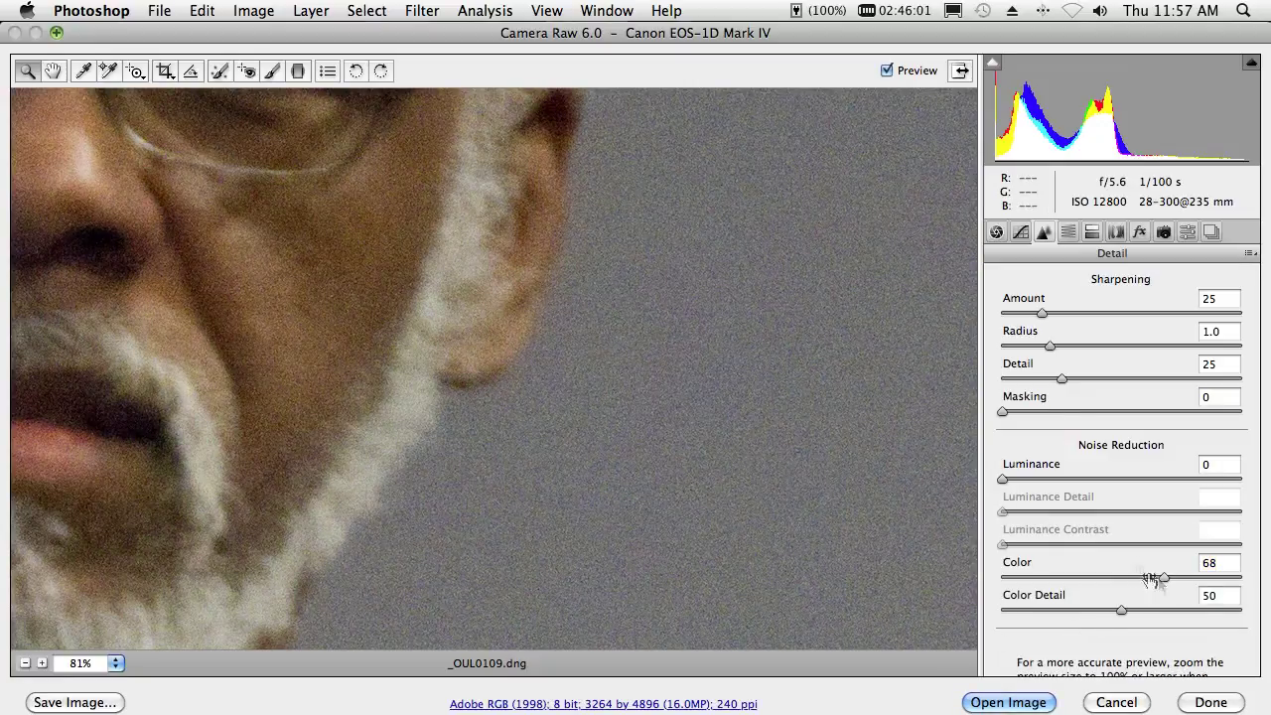
{"action": "left_click_drag", "start_coordinate": [1162, 580], "coordinate": [1137, 583]}
{"action": "mouse_move", "coordinate": [1114, 585]}
{"action": "left_mouse_down"}
{"action": "mouse_move", "coordinate": [1012, 581]}
{"action": "mouse_move", "coordinate": [1121, 589]}
{"action": "left_mouse_up"}
{"action": "left_click_drag", "start_coordinate": [1004, 480], "coordinate": [1144, 481]}
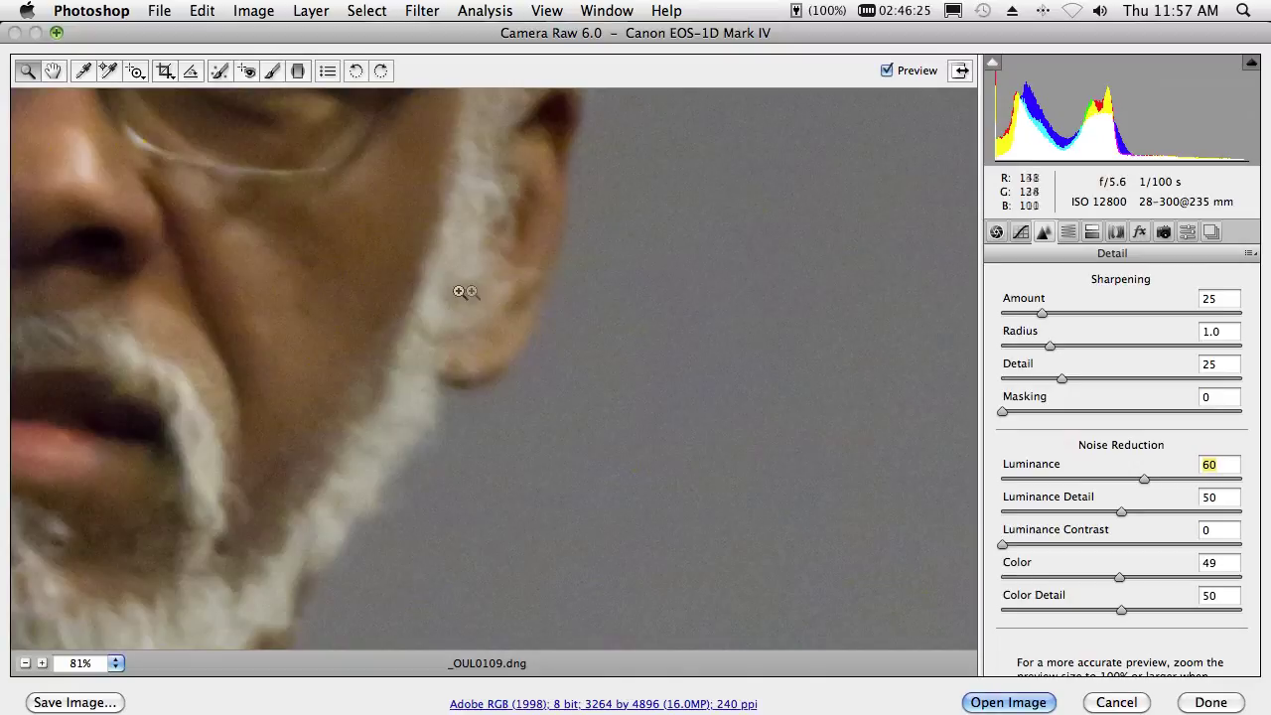
Compare the man's forehead and hair with and without the noise reduction, and close Camera Raw without keeping the changes
{"action": "key", "text": "space"}
{"action": "left_click_drag", "start_coordinate": [380, 303], "coordinate": [528, 550]}
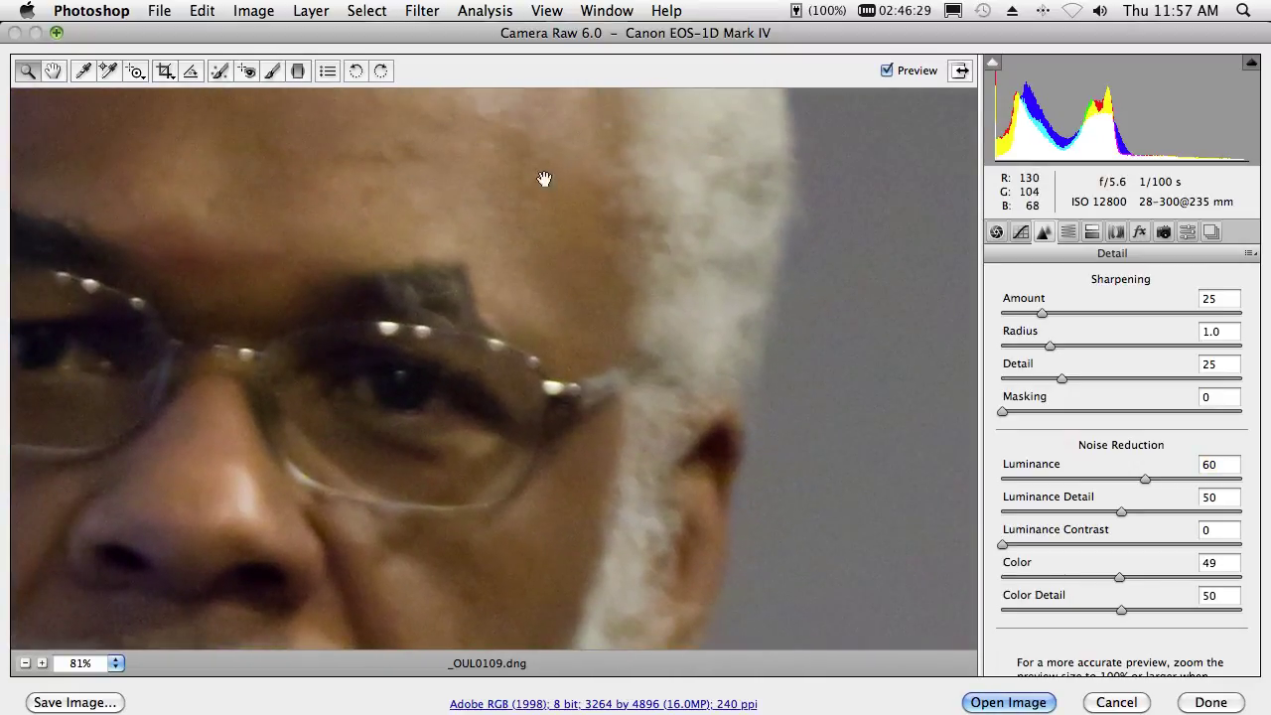
{"action": "left_click_drag", "start_coordinate": [530, 298], "coordinate": [539, 334]}
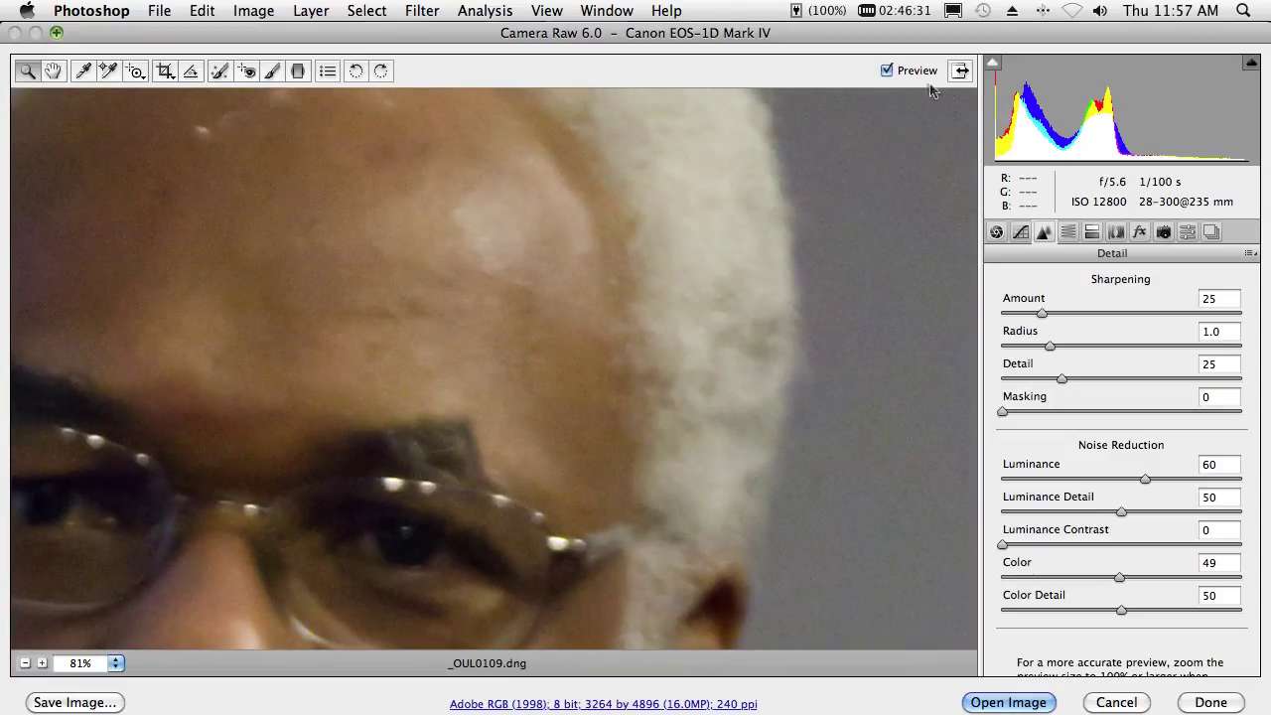
{"action": "left_click", "coordinate": [886, 70]}
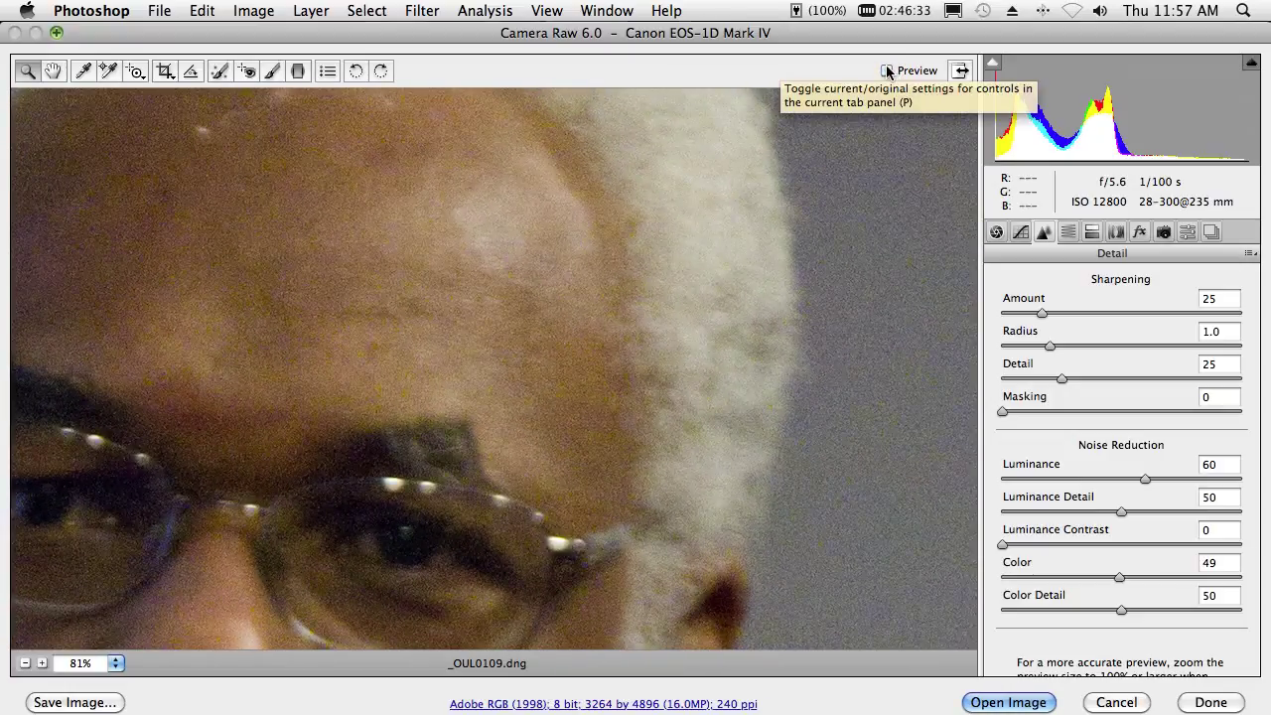
{"action": "left_click", "coordinate": [886, 70]}
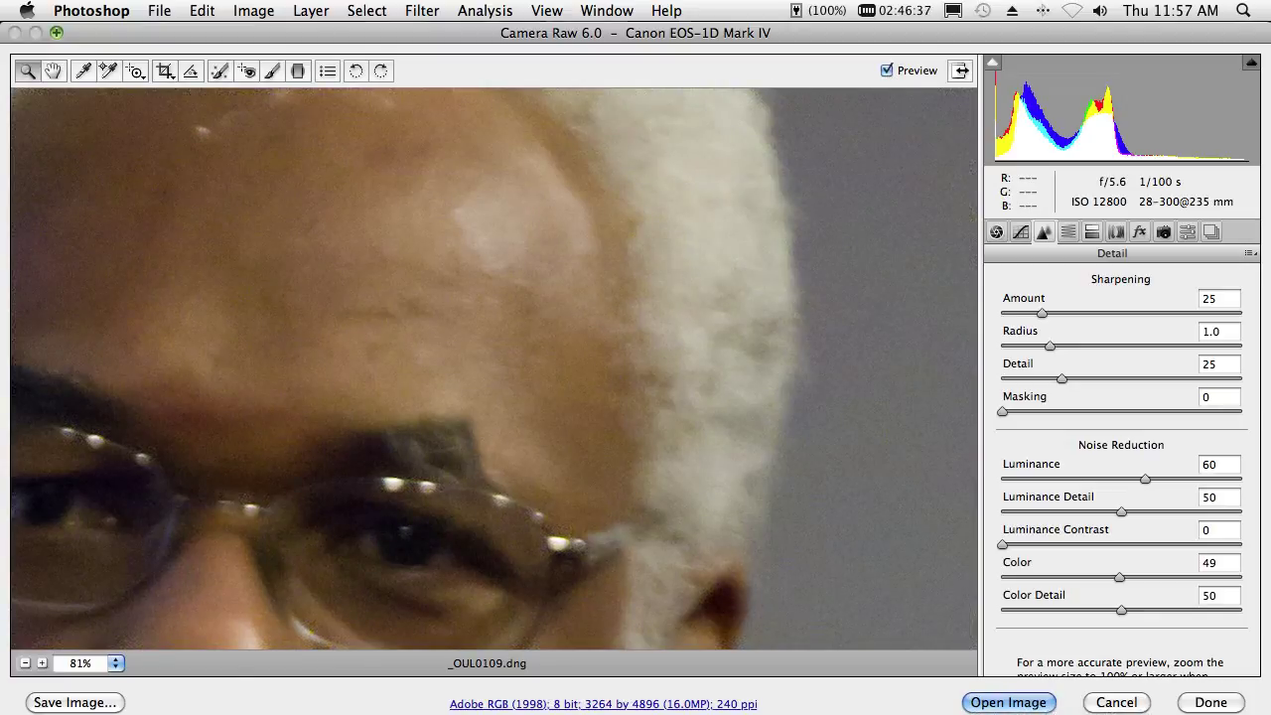
{"action": "left_click", "coordinate": [1119, 702]}
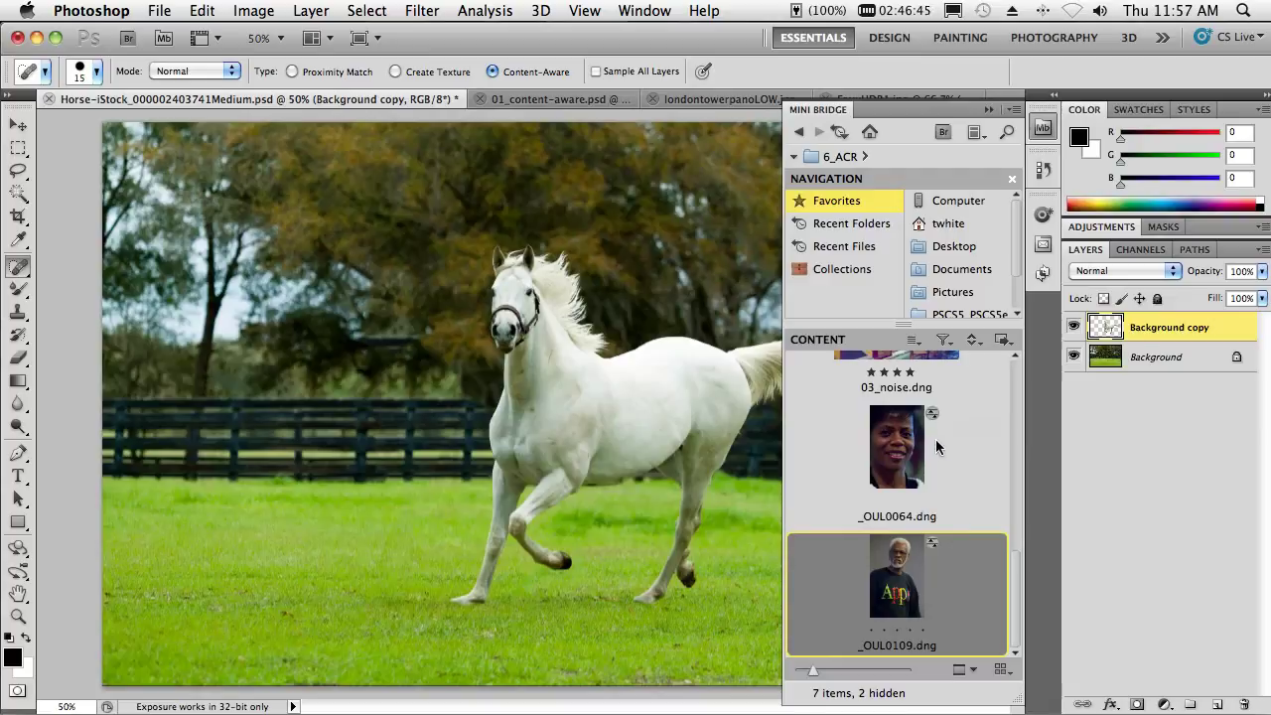
Load the bracketed exposures 10HDR (3 of 10).psd through 10HDR (10 of 10).psd from the 7_HDR Pro folder into Merge to HDR Pro
{"action": "left_click", "coordinate": [800, 131]}
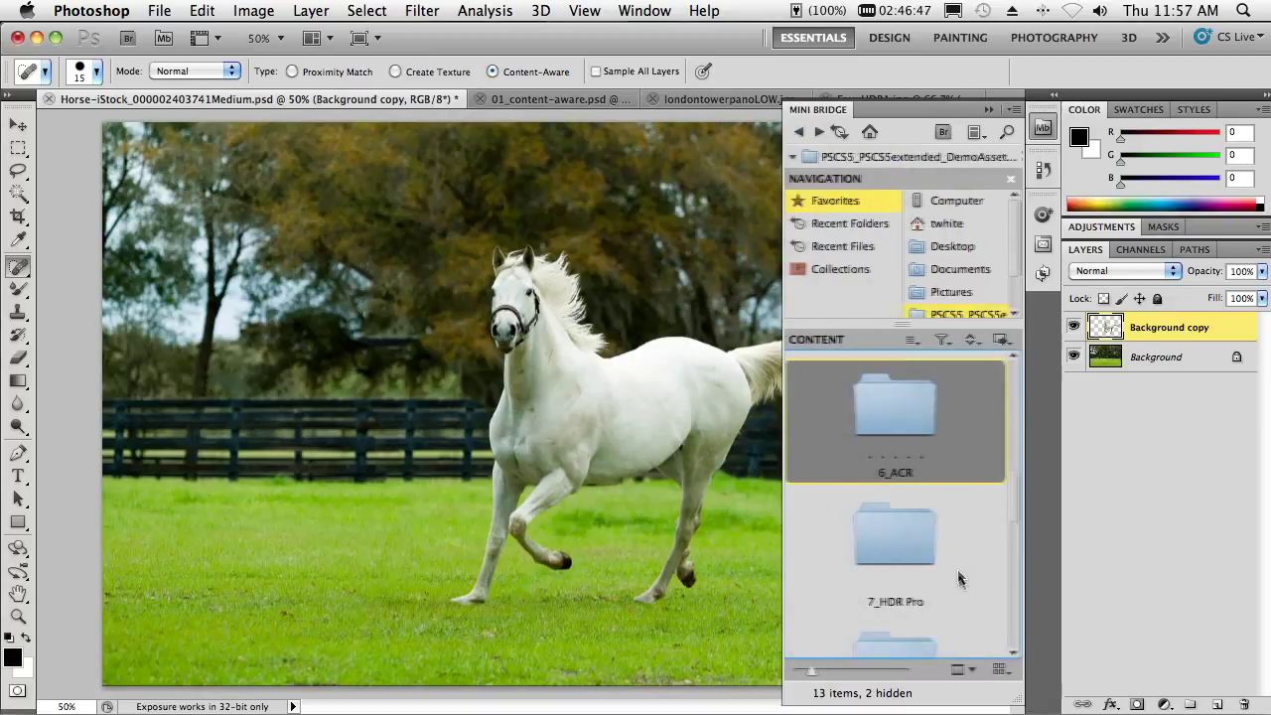
{"action": "double_click", "coordinate": [940, 584]}
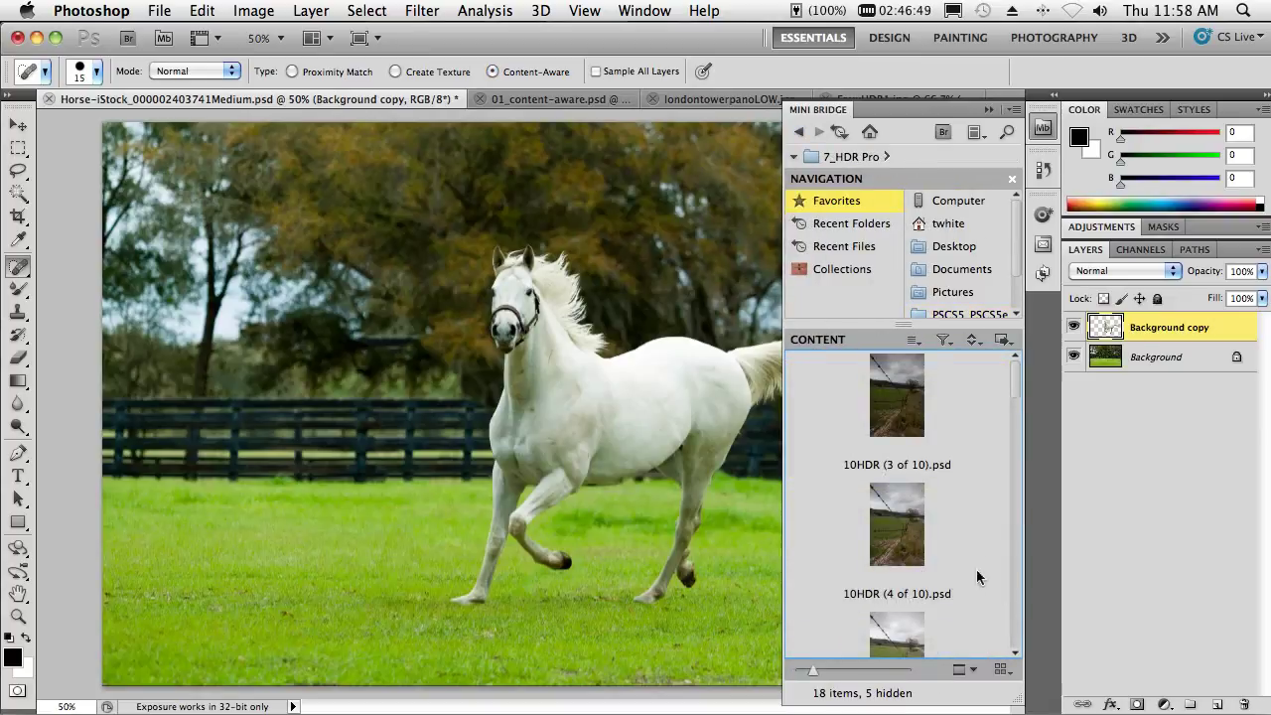
{"action": "left_click", "coordinate": [949, 390]}
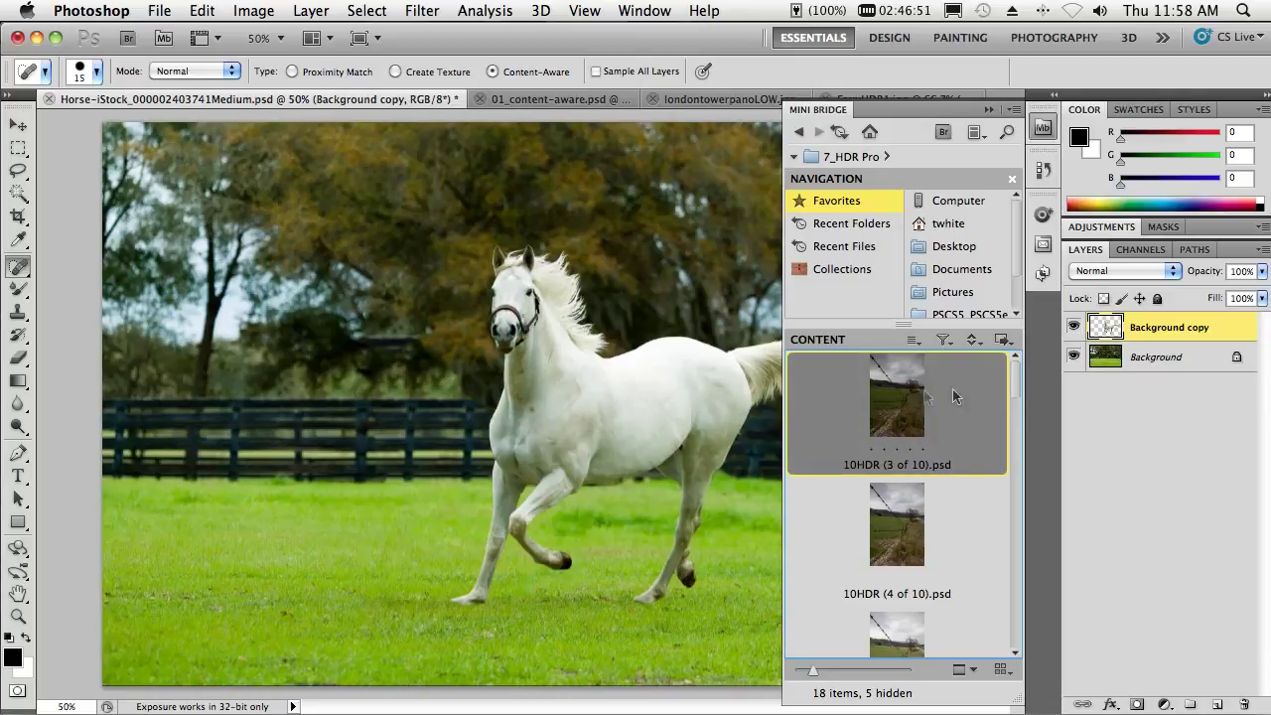
{"action": "left_click_drag", "start_coordinate": [1011, 386], "coordinate": [1015, 492]}
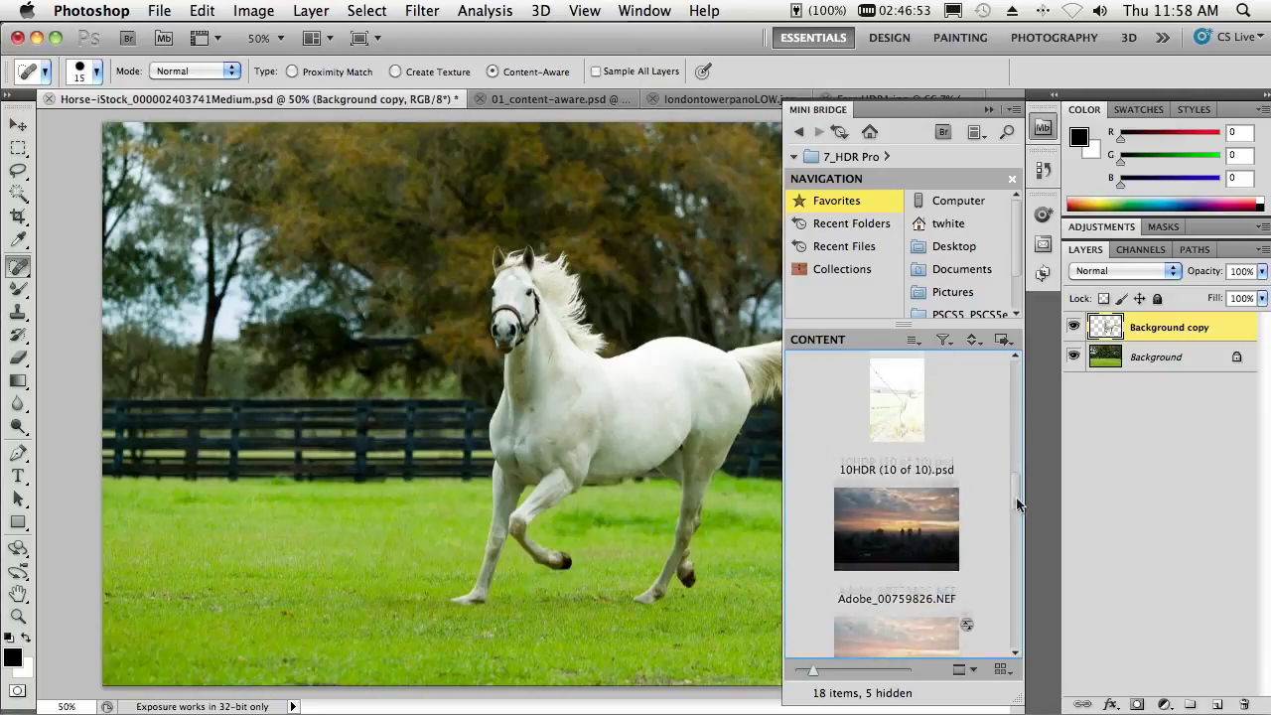
{"action": "left_click", "coordinate": [907, 426]}
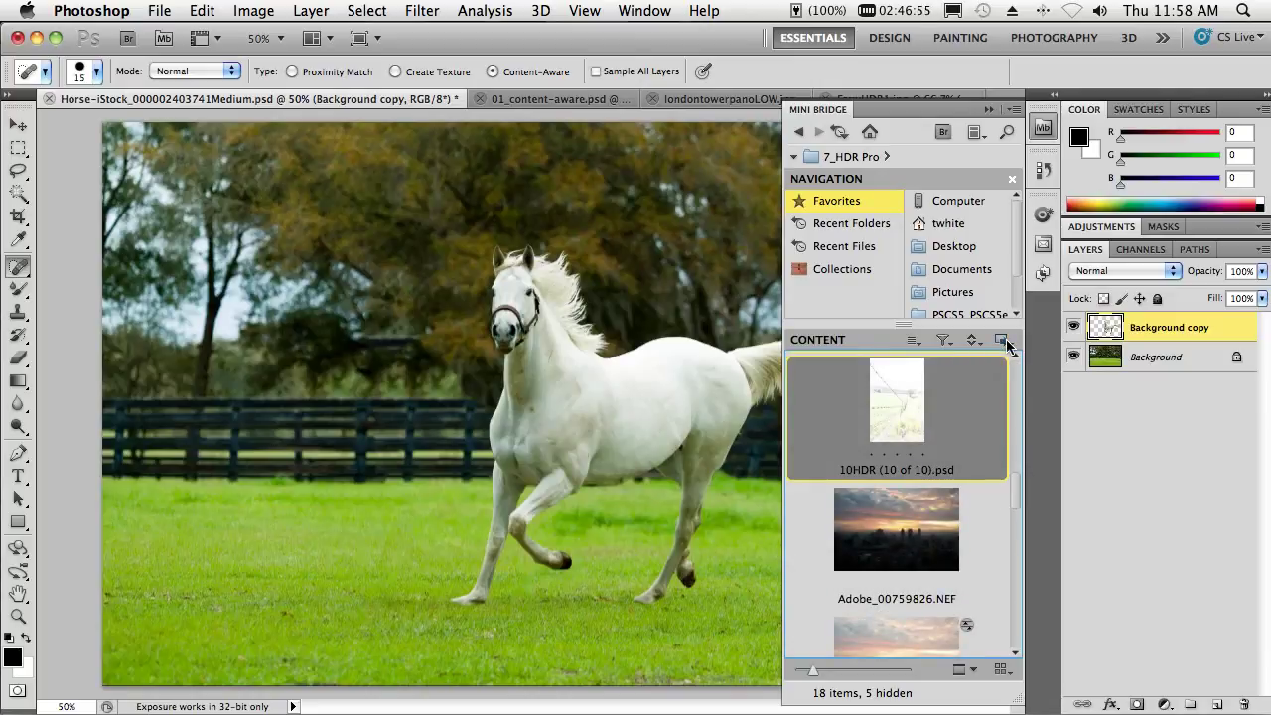
{"action": "left_click", "coordinate": [1004, 342]}
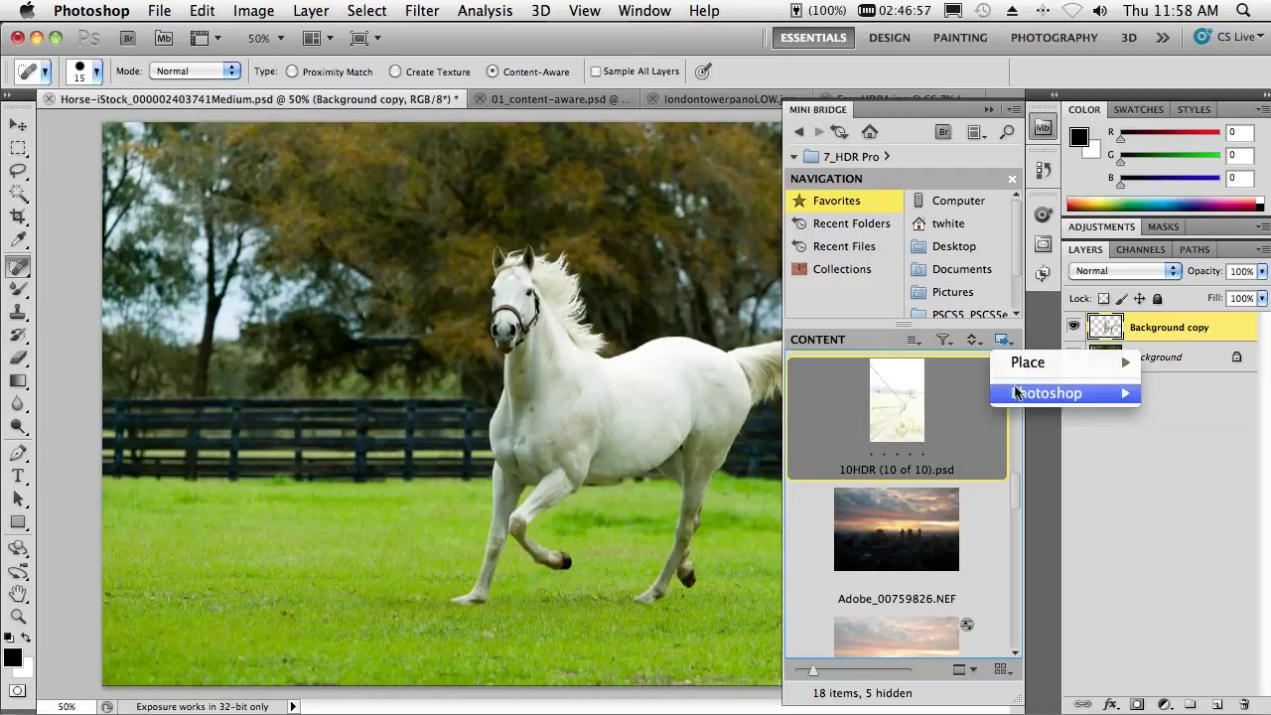
{"action": "mouse_move", "coordinate": [1033, 393]}
{"action": "left_click", "coordinate": [897, 452]}
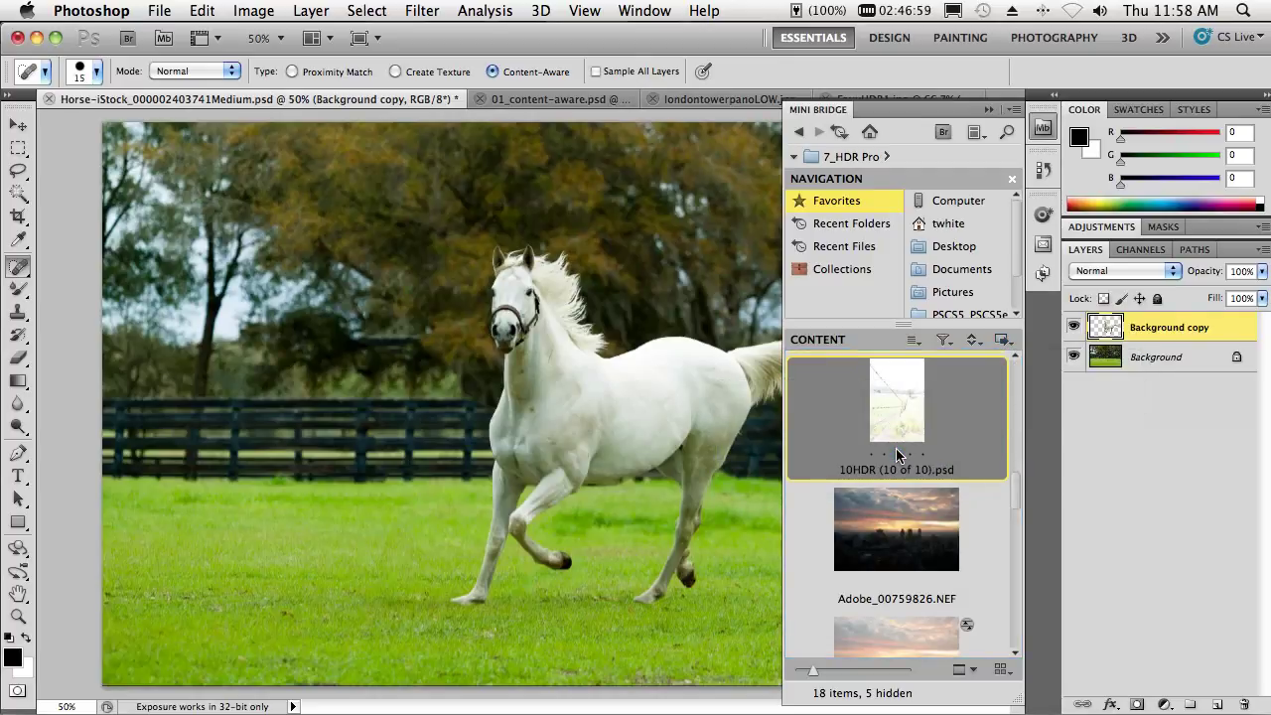
{"action": "left_click", "coordinate": [778, 305]}
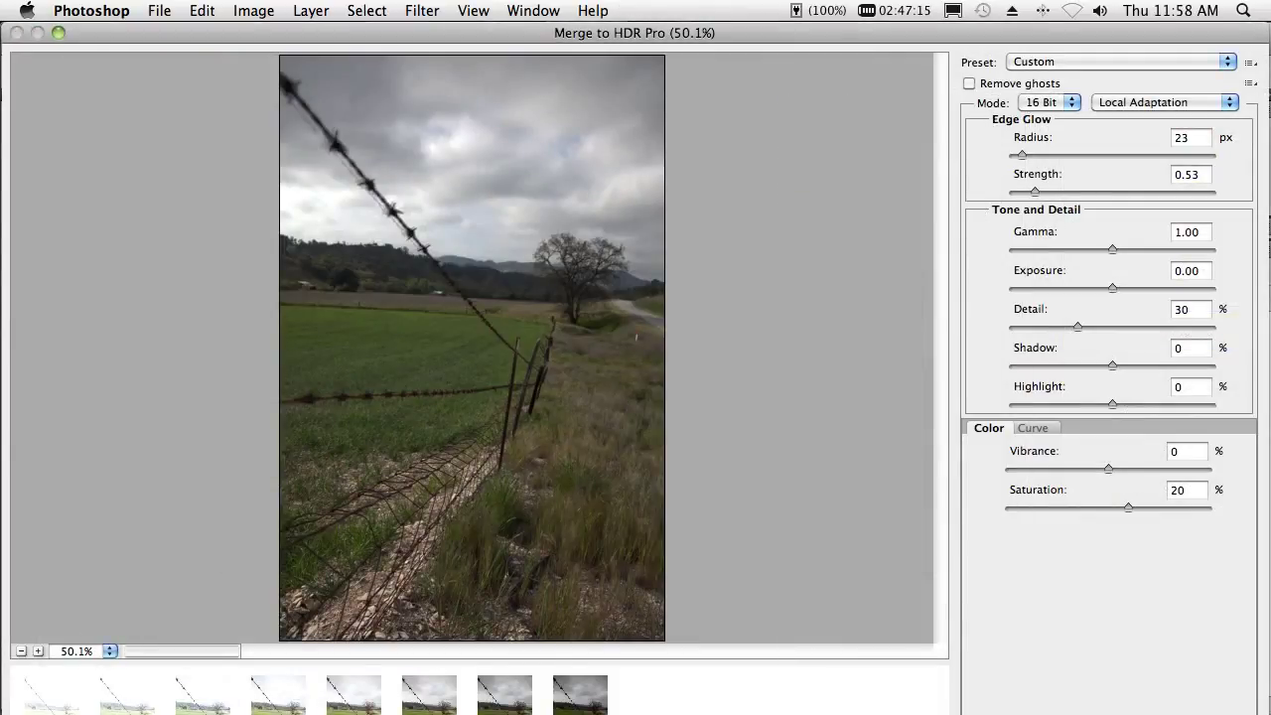
Apply the More Saturated preset to the HDR merge, turn on Remove ghosts, and close Merge to HDR Pro
{"action": "left_click", "coordinate": [1058, 61]}
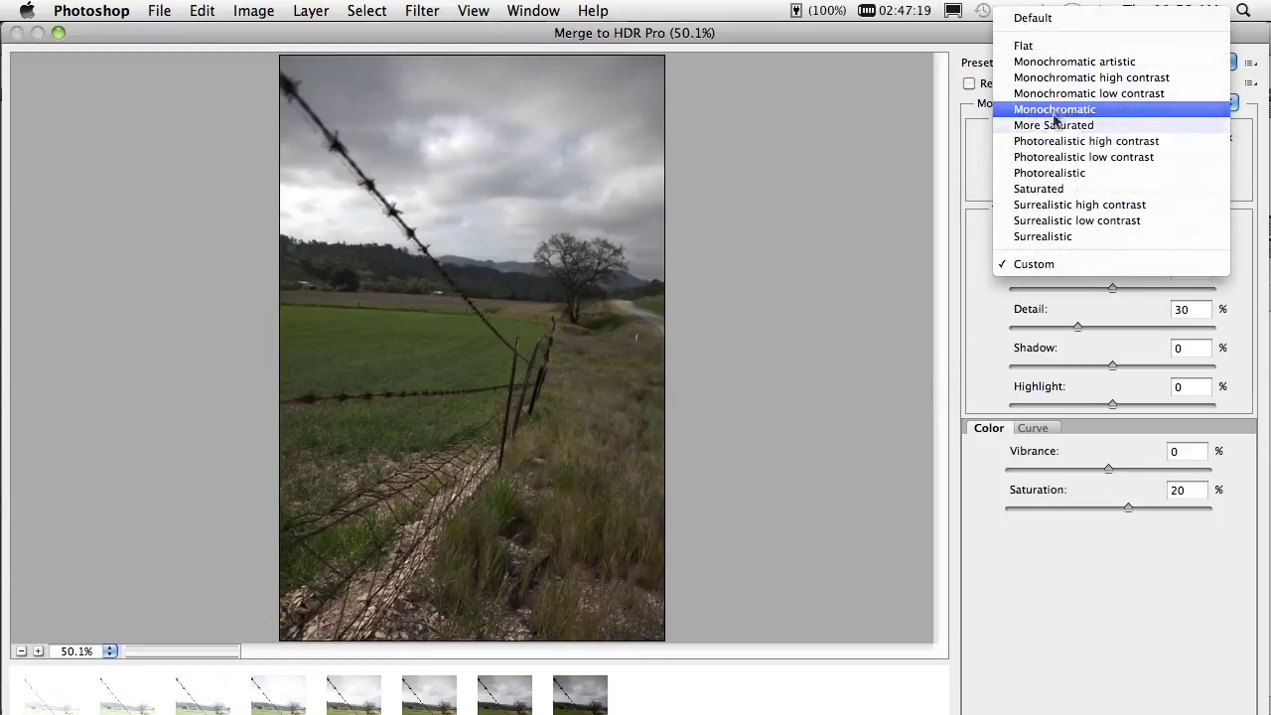
{"action": "left_click", "coordinate": [1054, 125]}
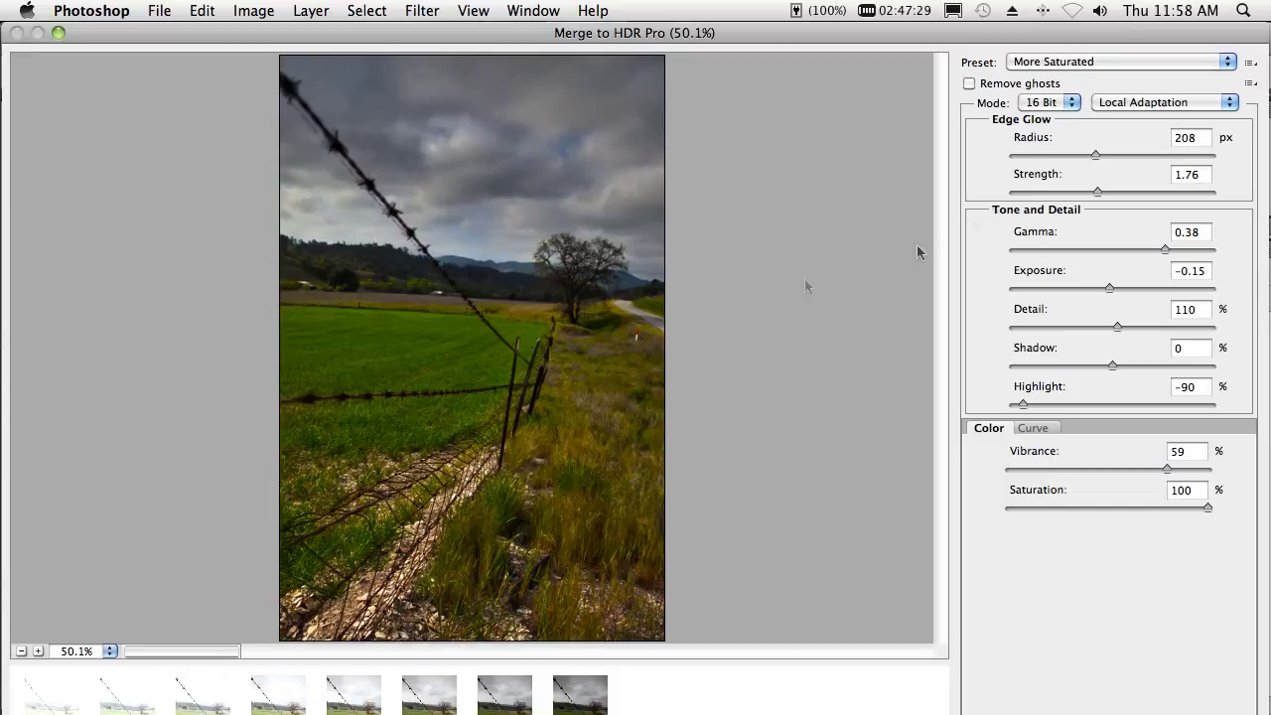
{"action": "left_click", "coordinate": [969, 84]}
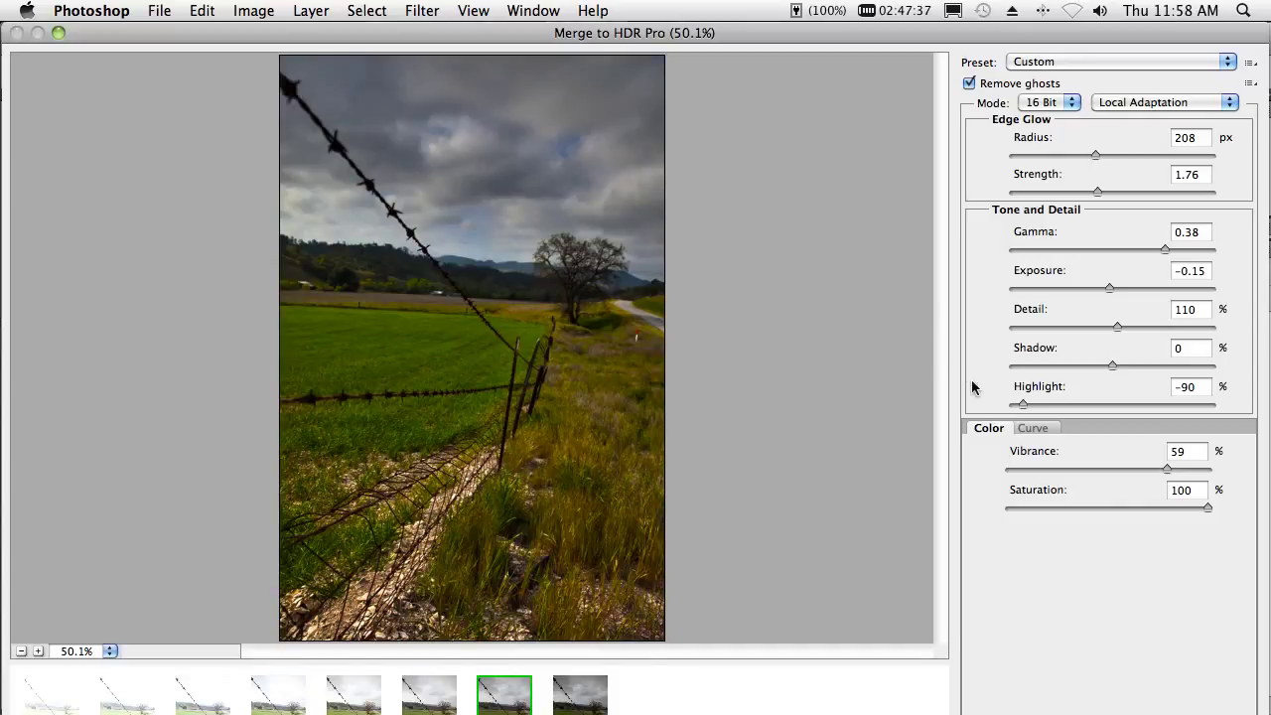
{"action": "key", "text": "Return"}
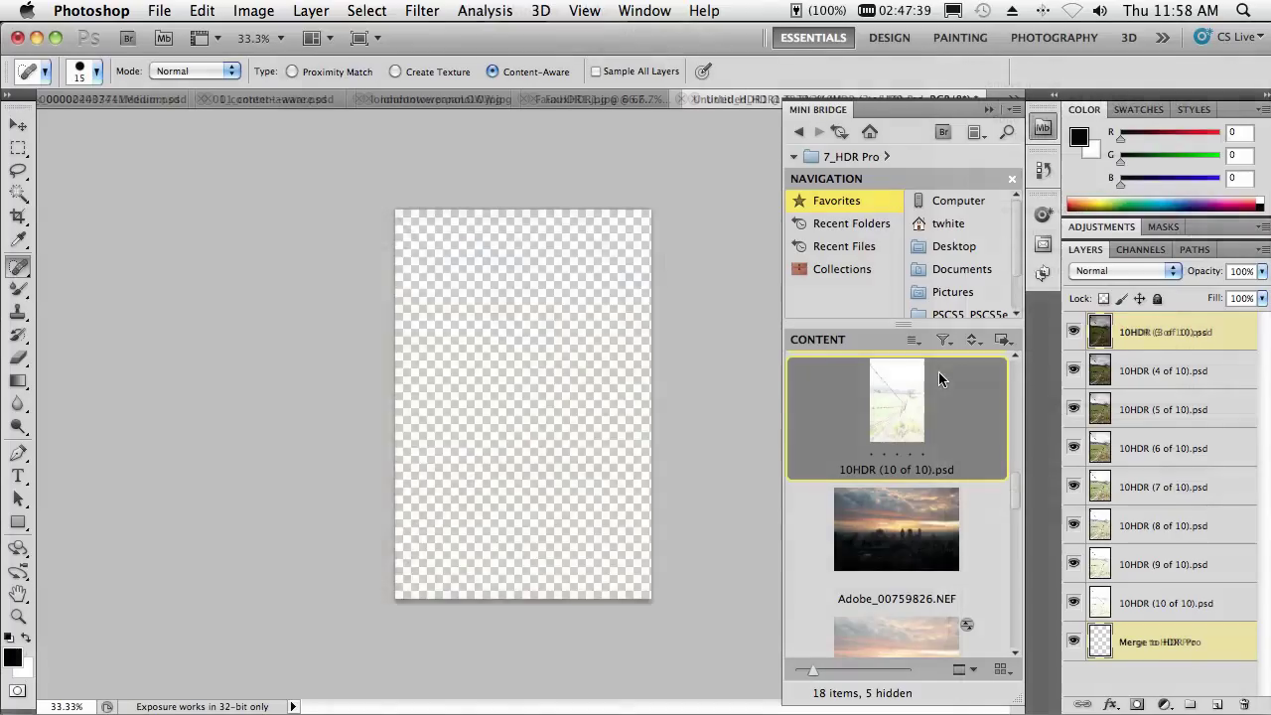
Open FauxHDR1.jpg from the 7_HDR Pro folder and apply HDR Toning with an Edge Glow radius of 22 px and strength of 2.34
{"action": "left_click_drag", "start_coordinate": [1012, 510], "coordinate": [1023, 580]}
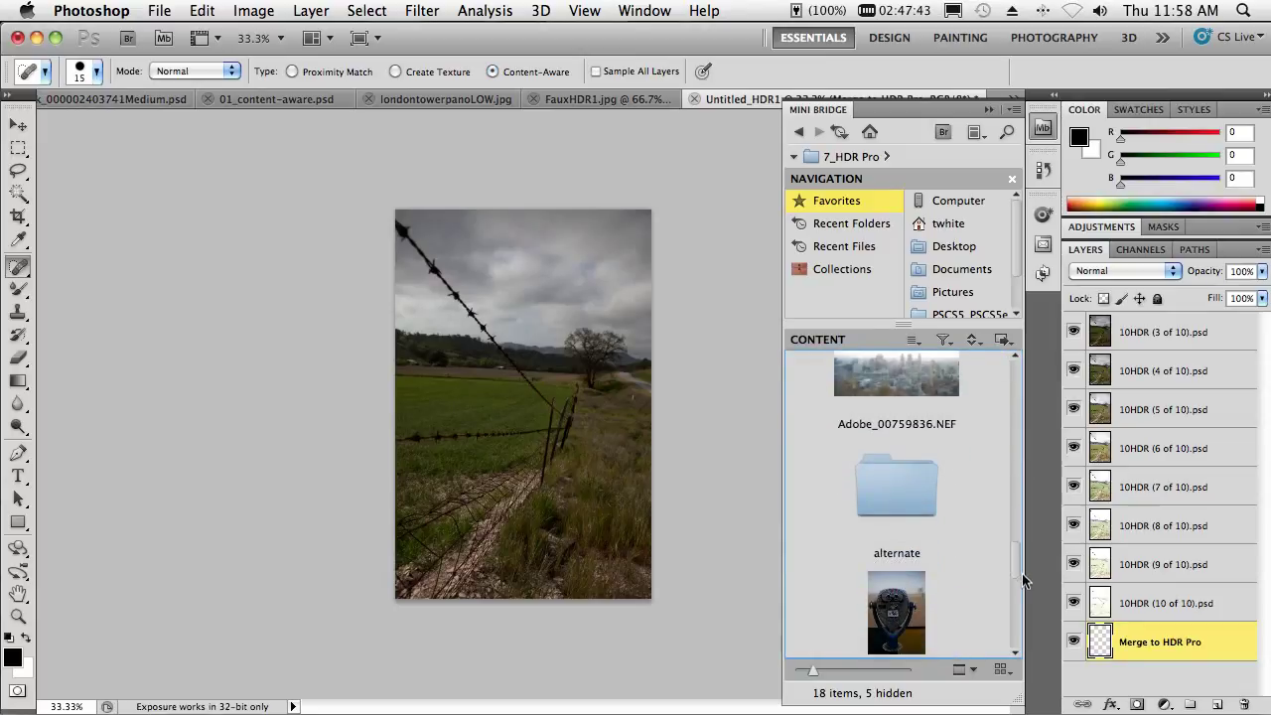
{"action": "left_click", "coordinate": [934, 584]}
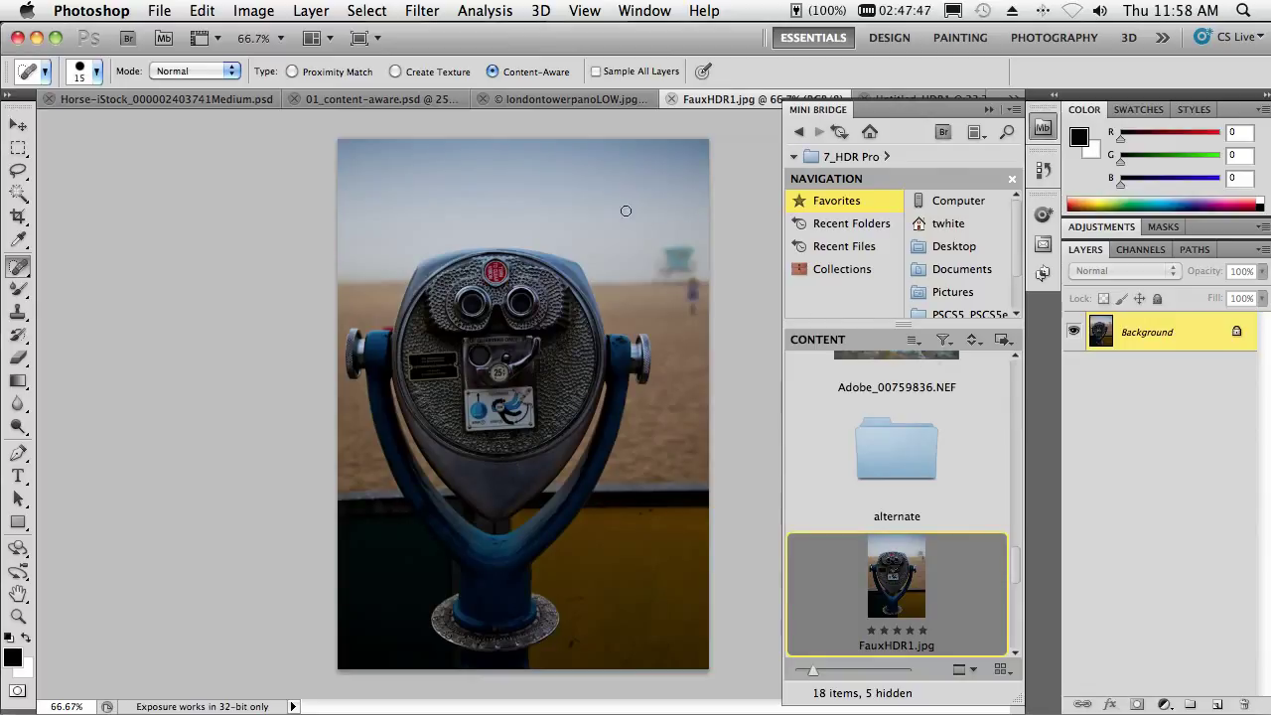
{"action": "left_click", "coordinate": [254, 10]}
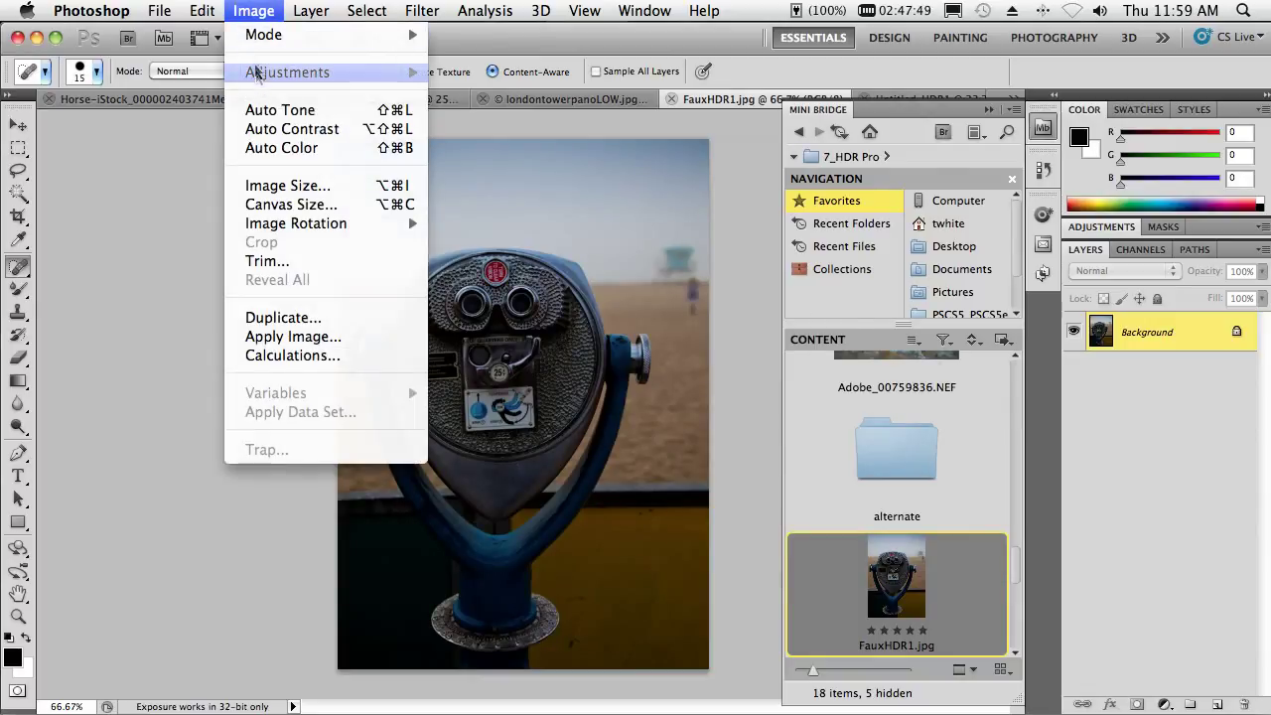
{"action": "mouse_move", "coordinate": [301, 74]}
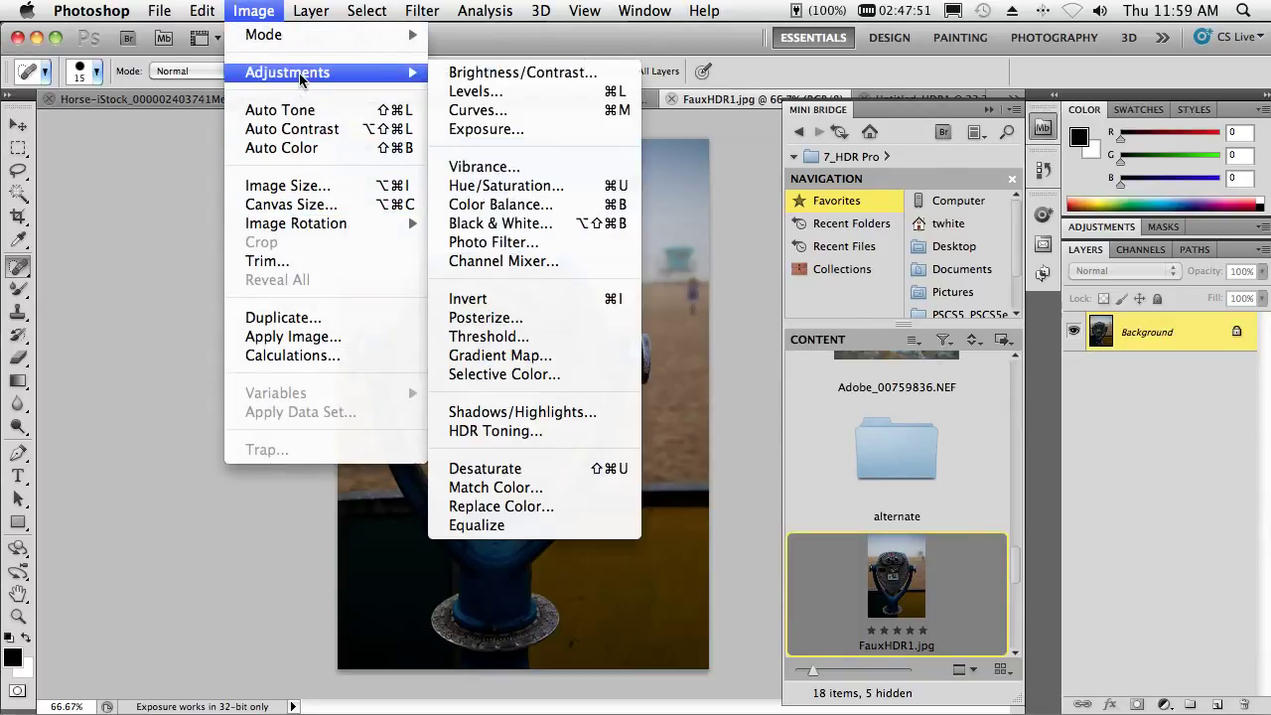
{"action": "left_click", "coordinate": [567, 433]}
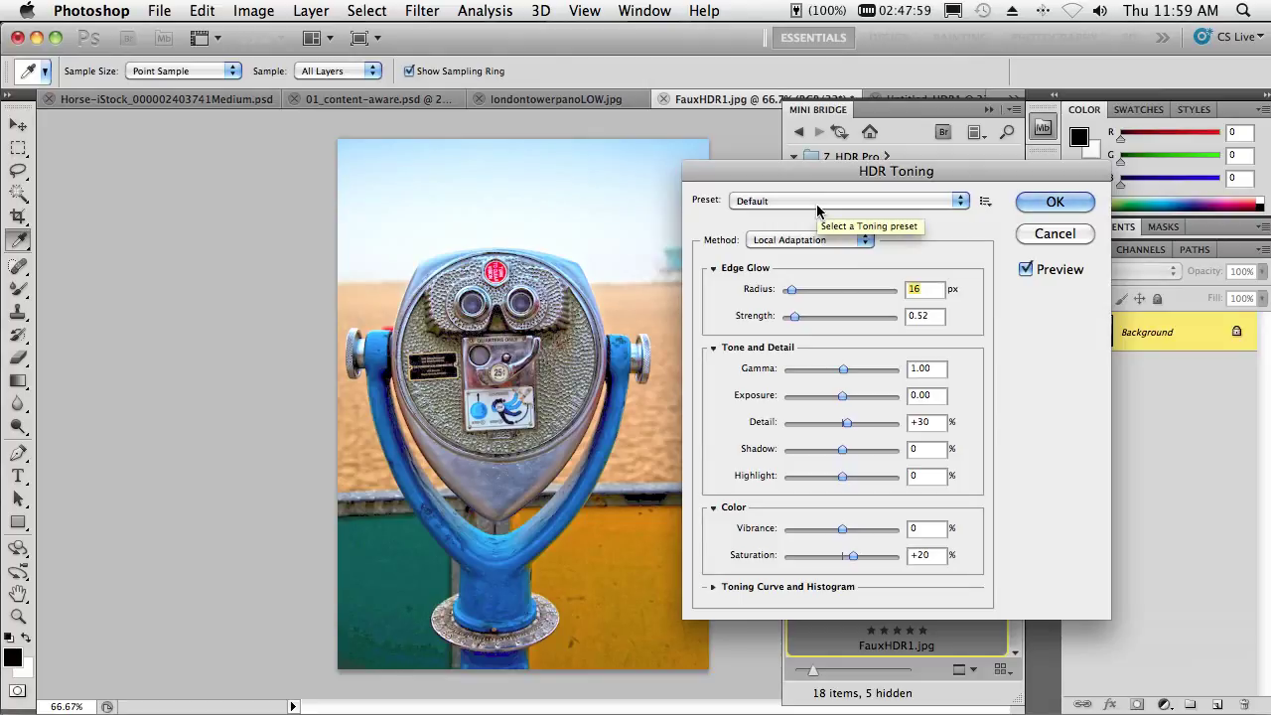
{"action": "left_click_drag", "start_coordinate": [793, 315], "coordinate": [848, 317]}
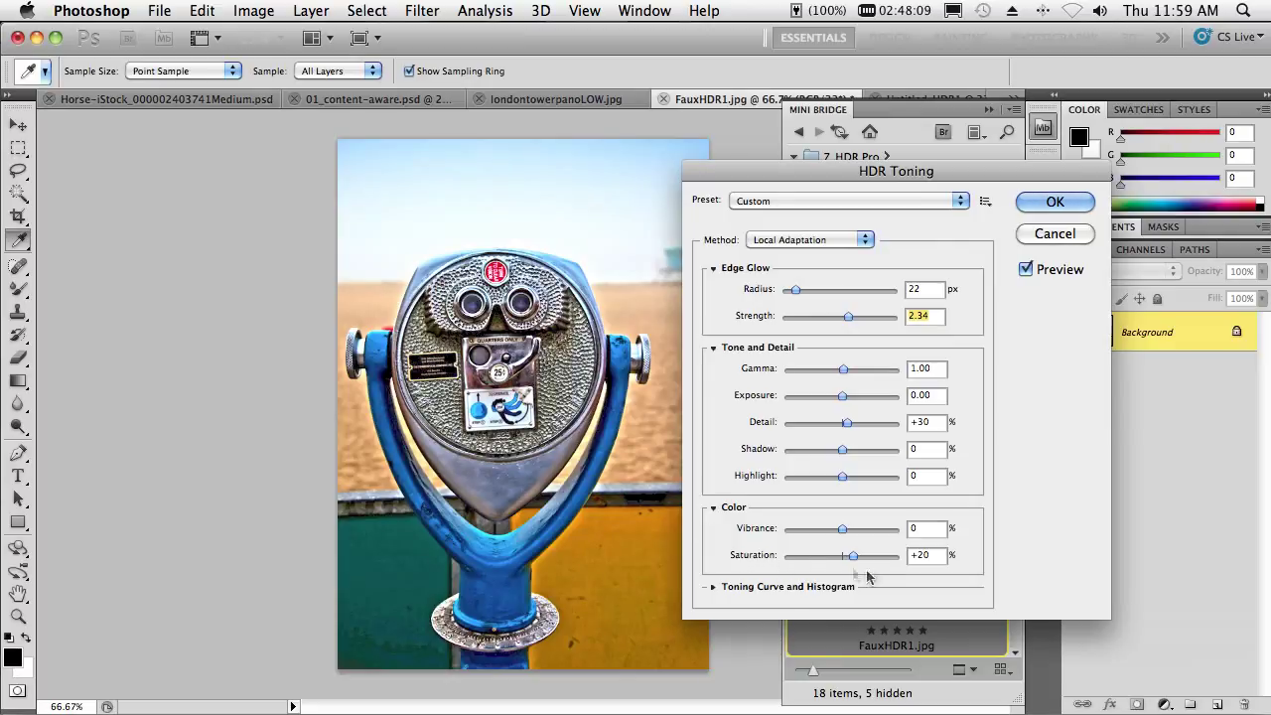
{"action": "left_click", "coordinate": [1070, 201]}
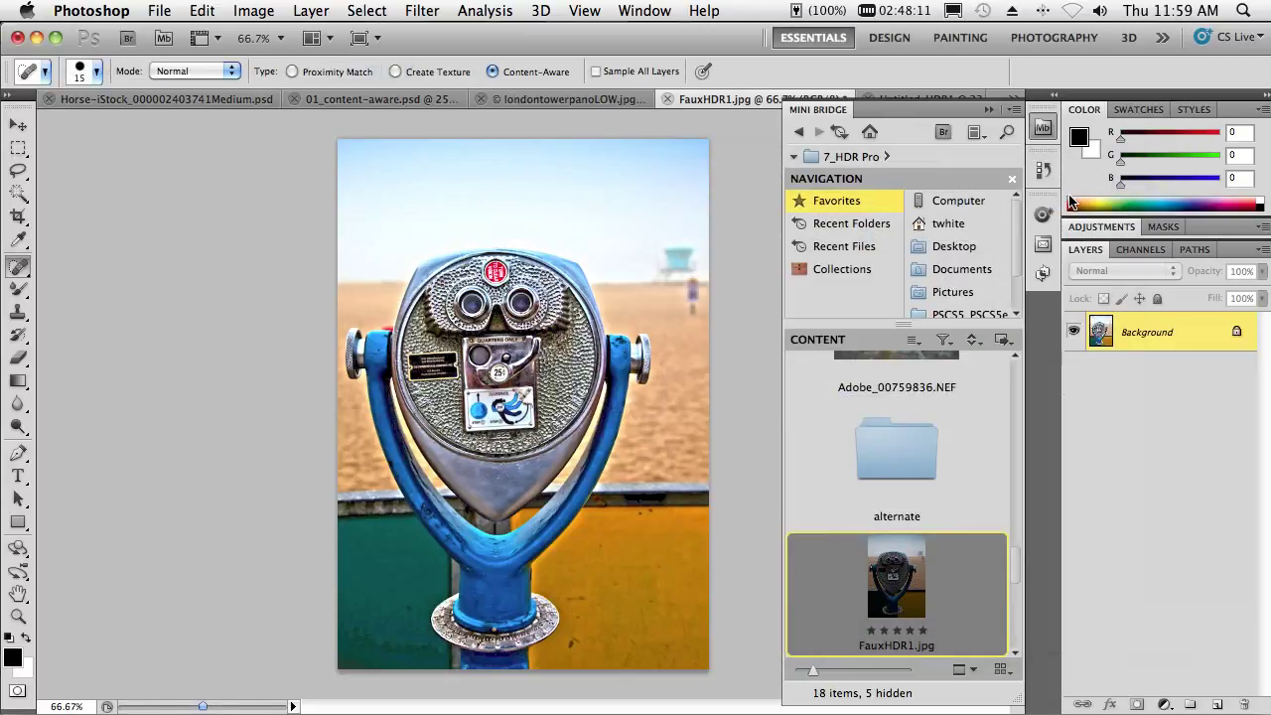